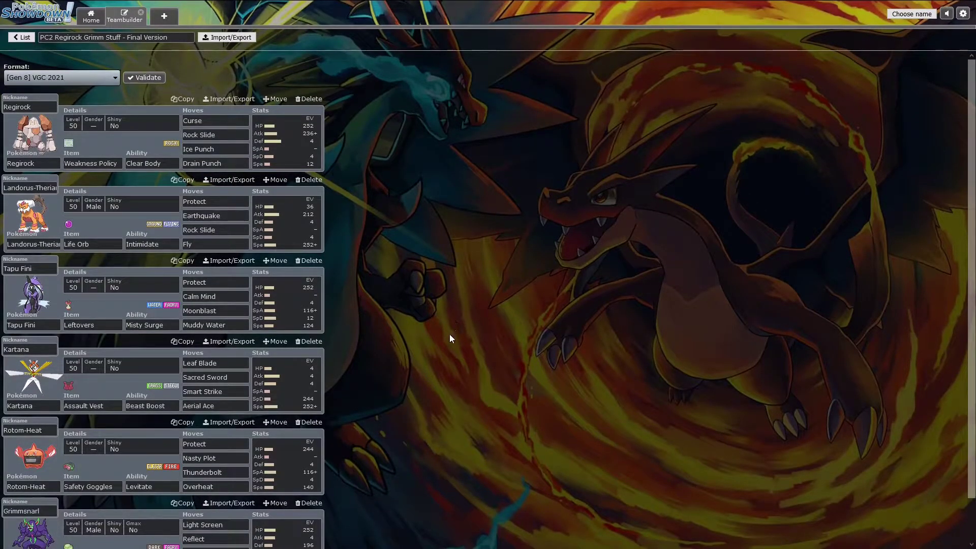
scroll(450, 339, "down", 2)
scroll(449, 339, "up", 2)
scroll(449, 338, "down", 2)
scroll(449, 339, "up", 2)
scroll(377, 294, "down", 1)
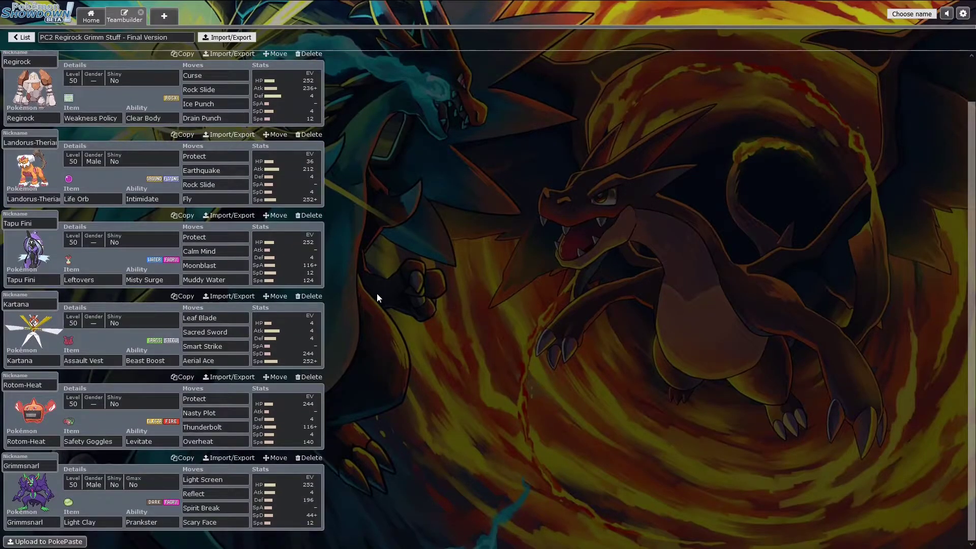
scroll(376, 293, "up", 1)
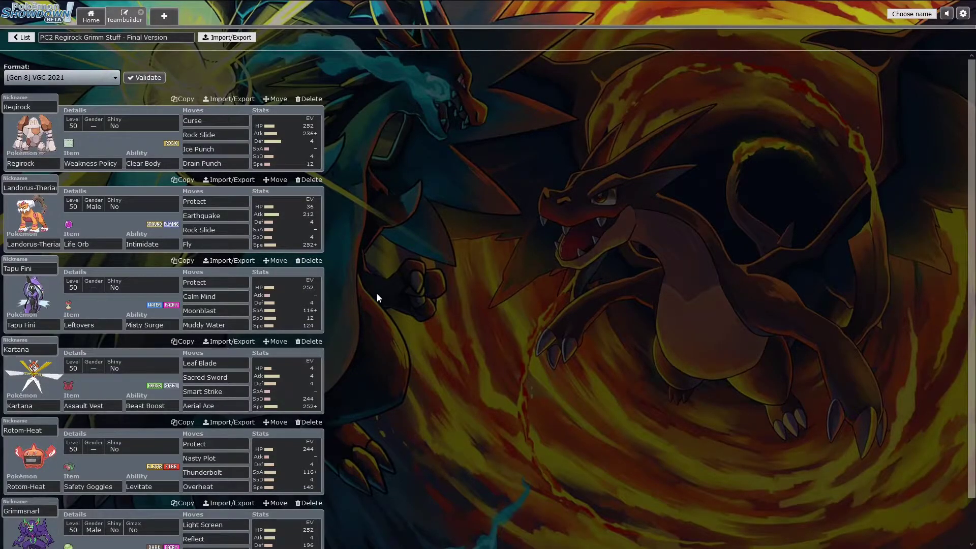
scroll(377, 293, "down", 1)
scroll(377, 293, "up", 1)
scroll(377, 293, "down", 1)
scroll(376, 294, "up", 1)
scroll(377, 294, "down", 1)
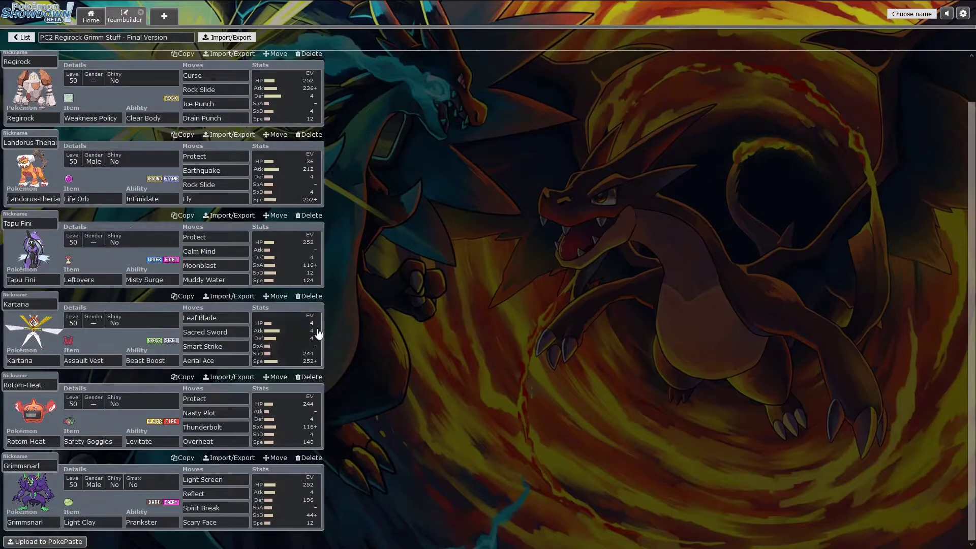
scroll(66, 260, "up", 1)
scroll(117, 358, "down", 1)
scroll(117, 341, "up", 1)
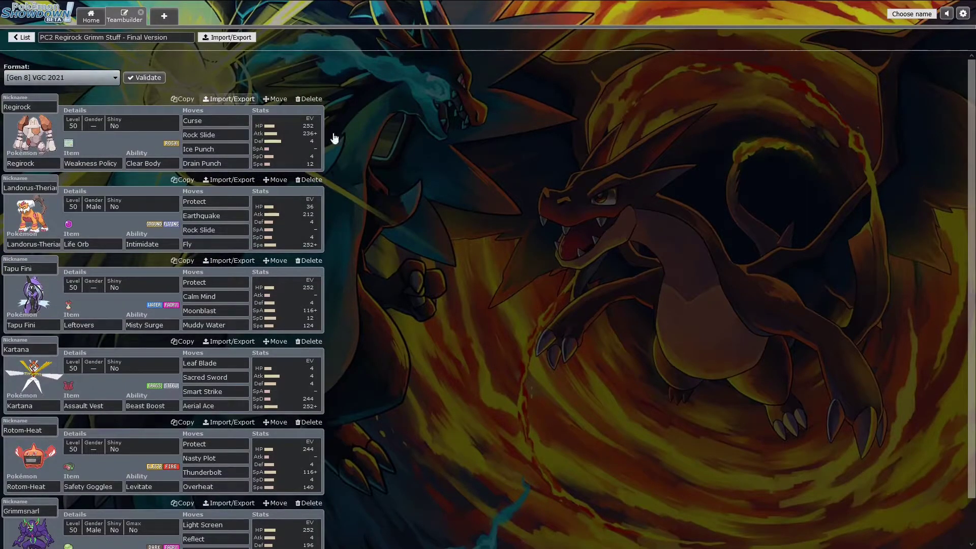
Open the saved SunRoom team, from Torkoal through Moltres-Galar
left_click(20, 37)
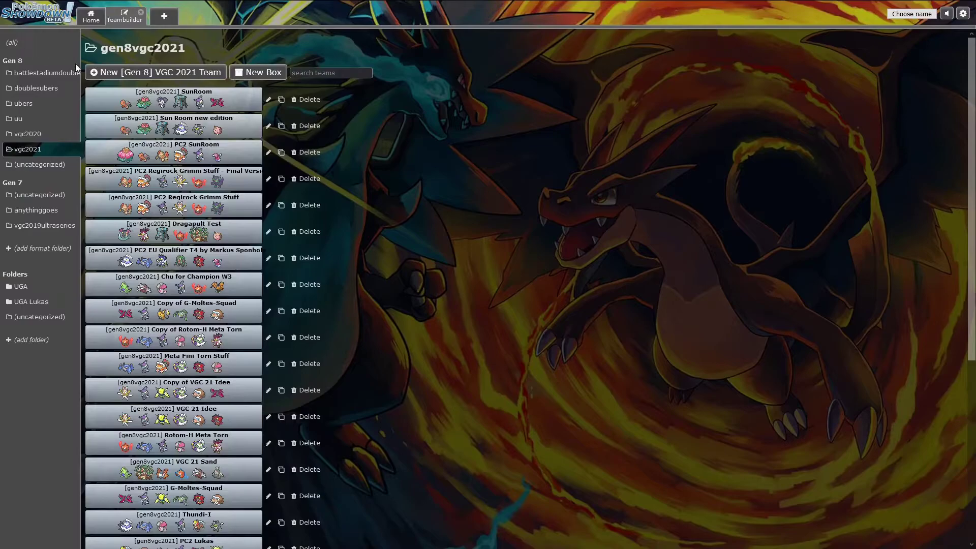
left_click(133, 107)
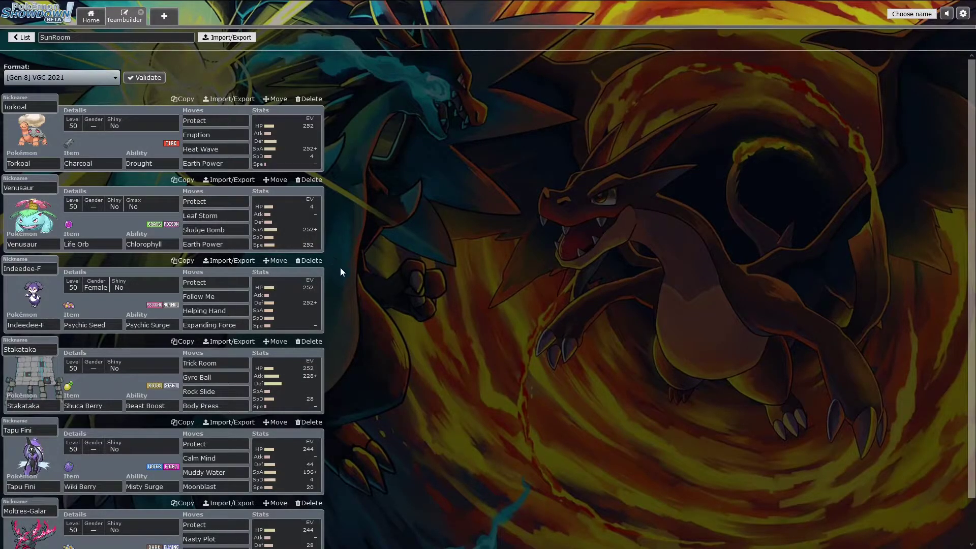
scroll(237, 381, "down", 1)
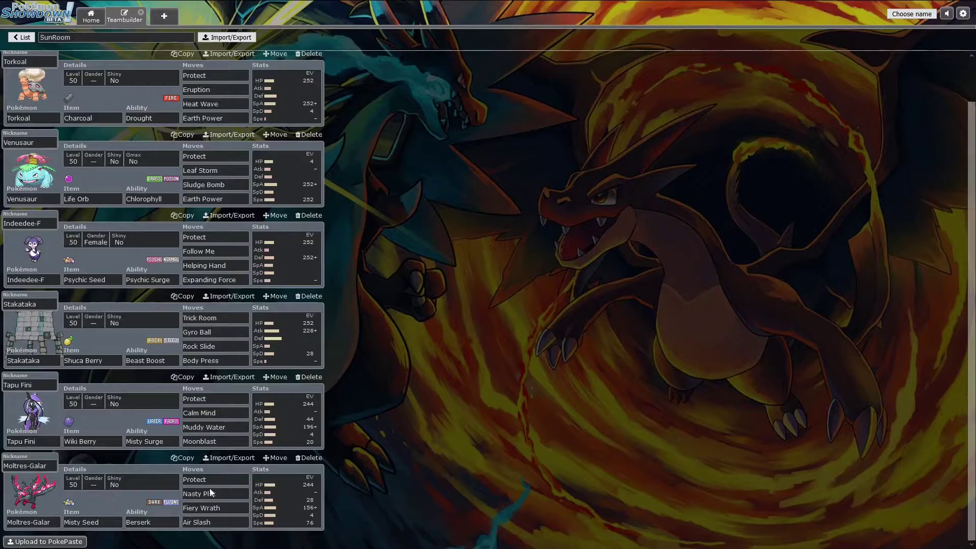
scroll(152, 404, "up", 1)
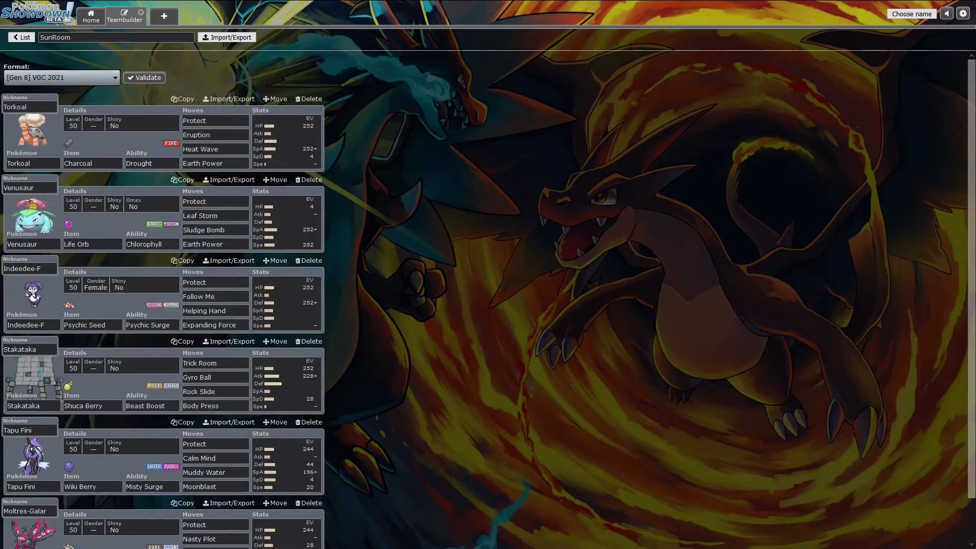
Go back to the team list and open 'Sun Room new edition', from Torkoal through Clefairy
left_click(20, 36)
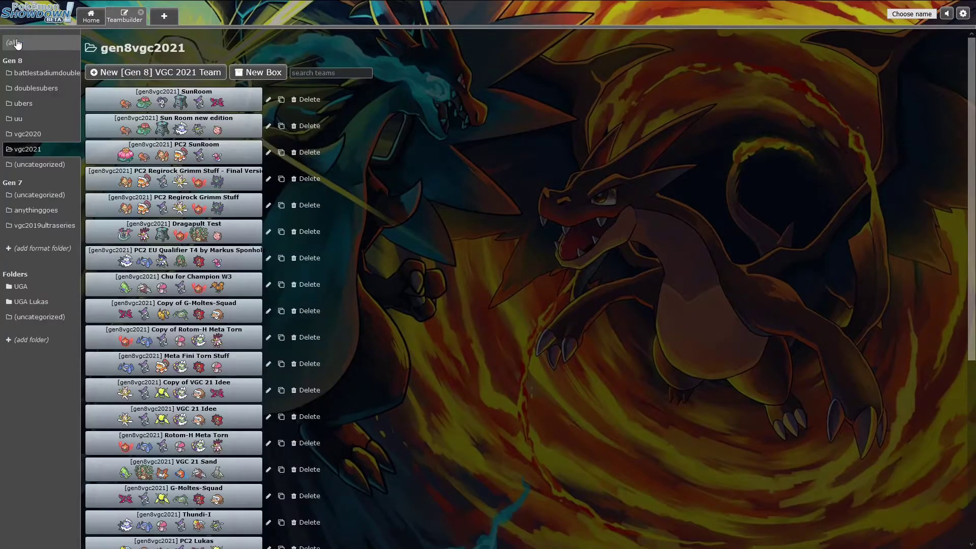
left_click(155, 130)
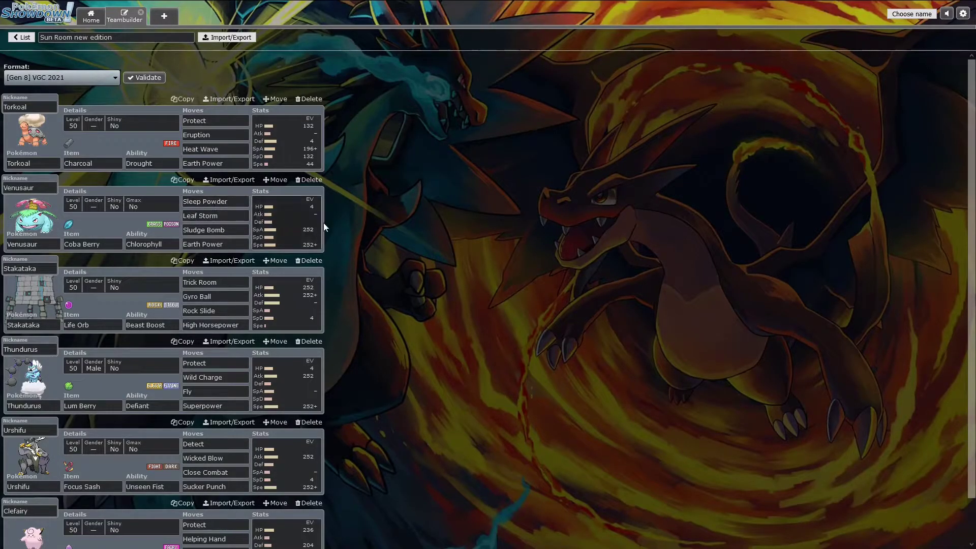
scroll(372, 278, "down", 2)
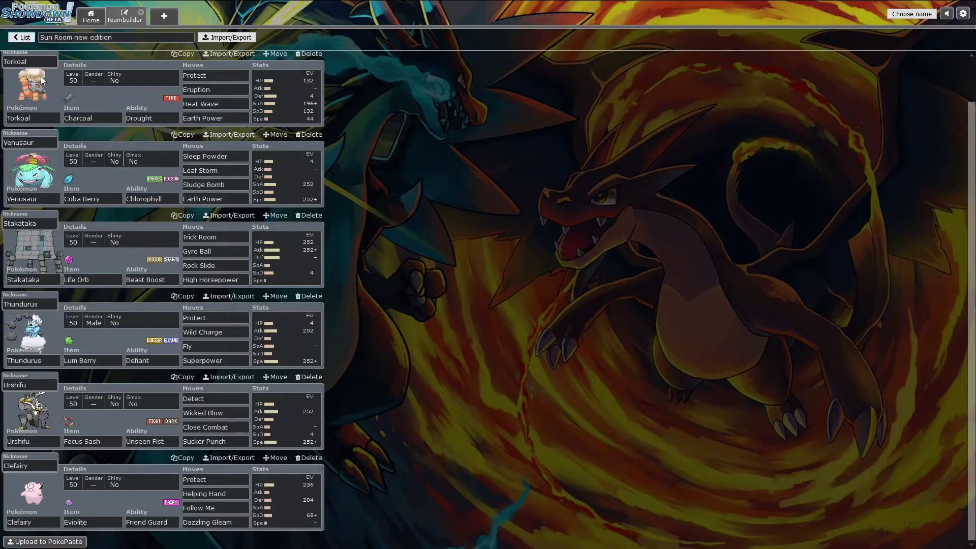
scroll(30, 52, "up", 1)
scroll(31, 77, "down", 1)
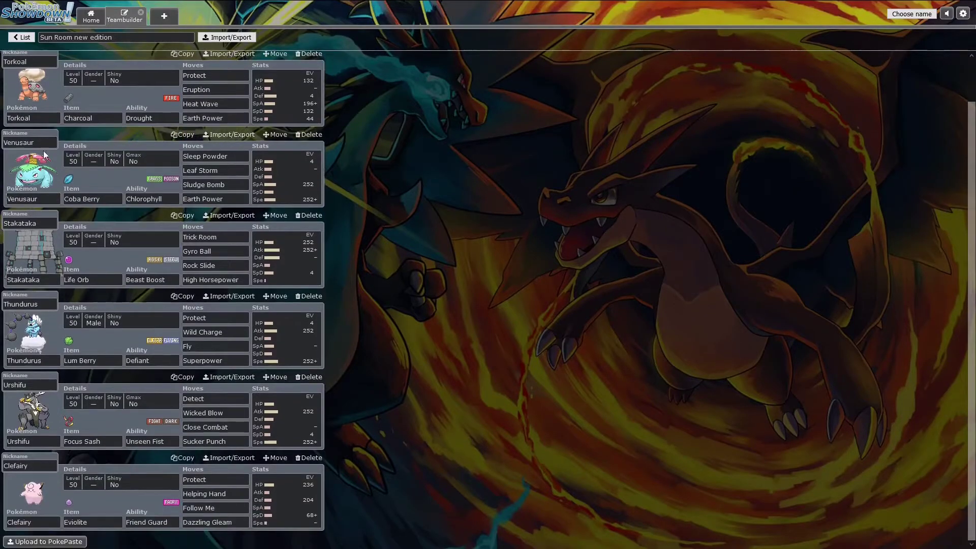
Return to the team list and open the PC2 SunRoom team
left_click(20, 37)
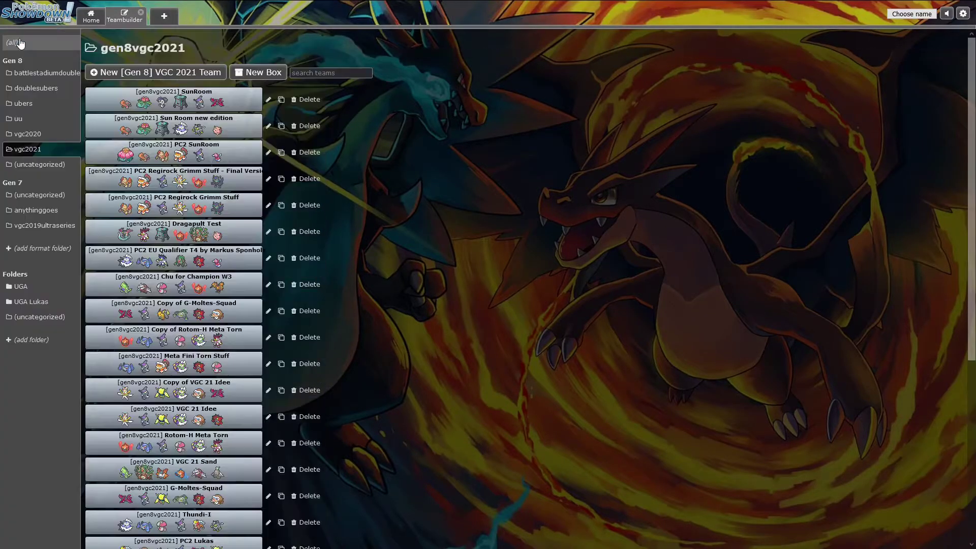
left_click(190, 151)
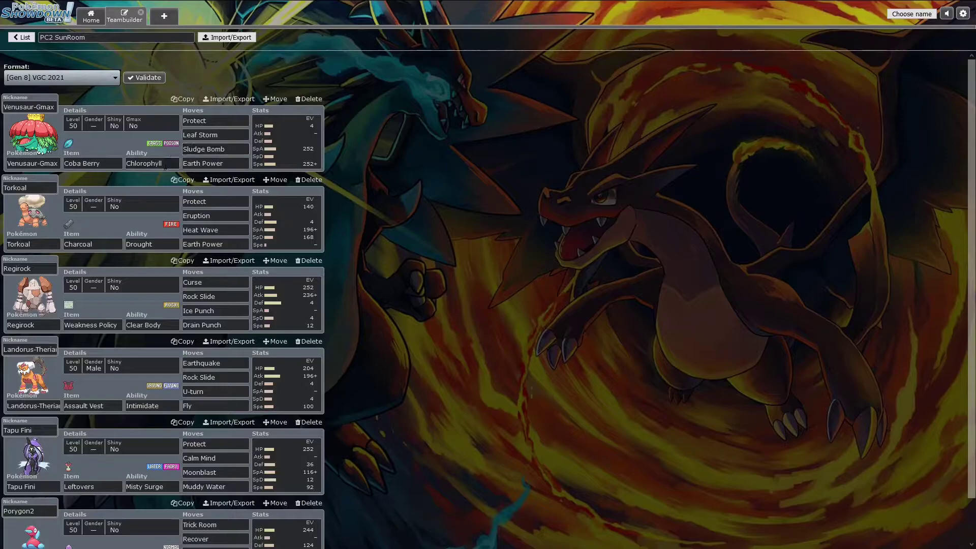
scroll(166, 303, "down", 1)
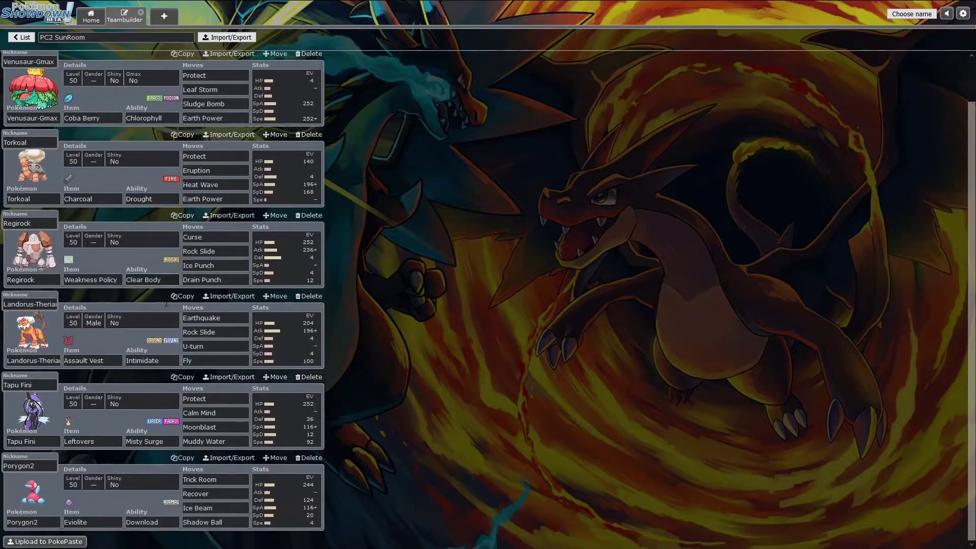
scroll(166, 302, "up", 1)
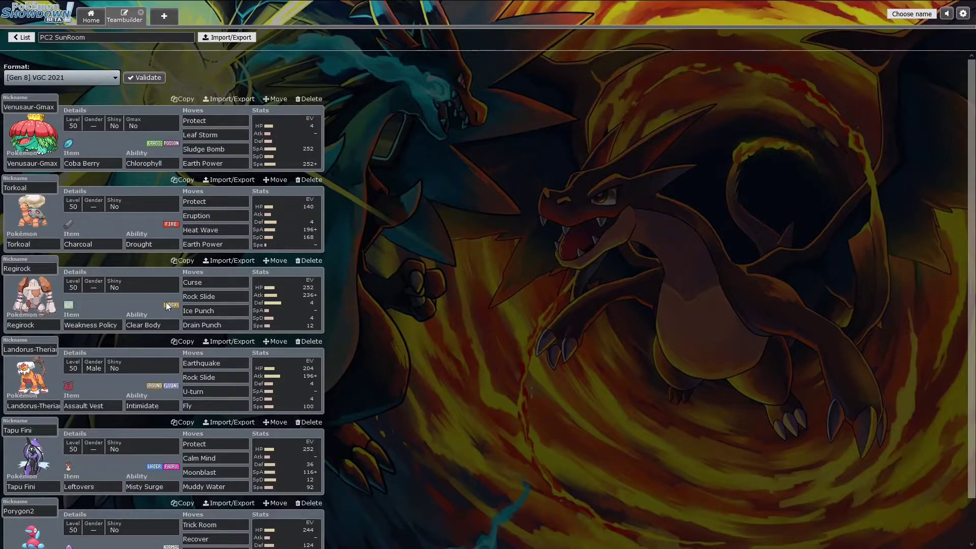
scroll(166, 302, "down", 1)
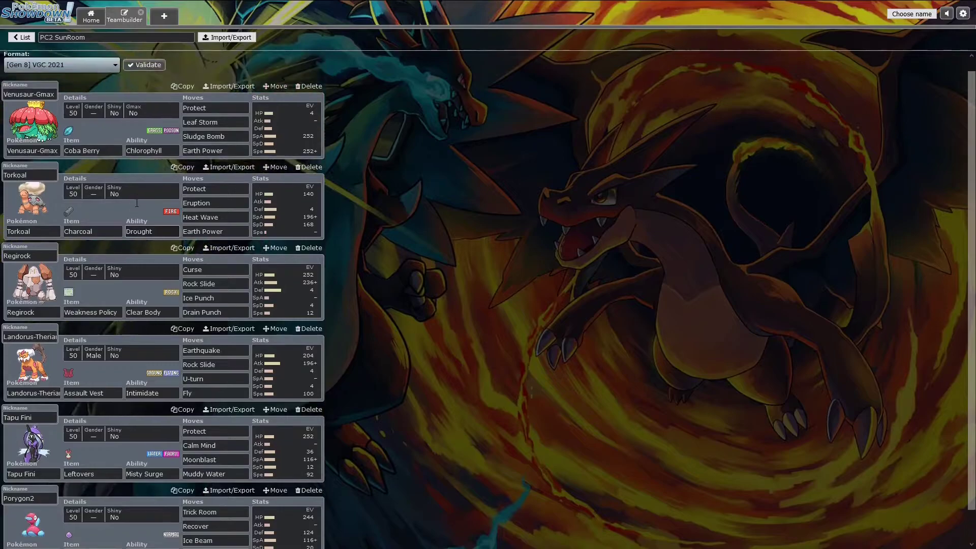
scroll(137, 204, "up", 1)
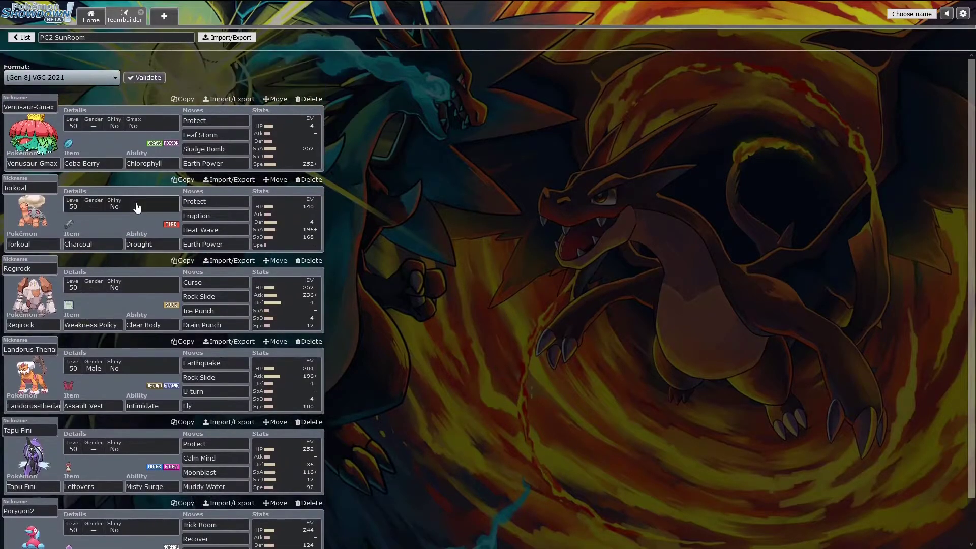
scroll(136, 204, "down", 1)
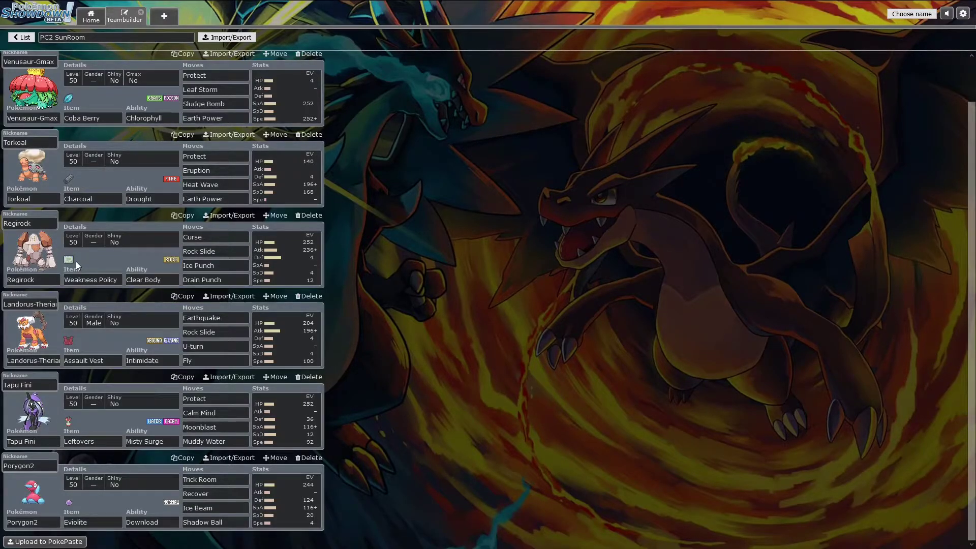
Open the PC2 Regirock Grimm Stuff team and bring up Regirock's EV spread
left_click(26, 41)
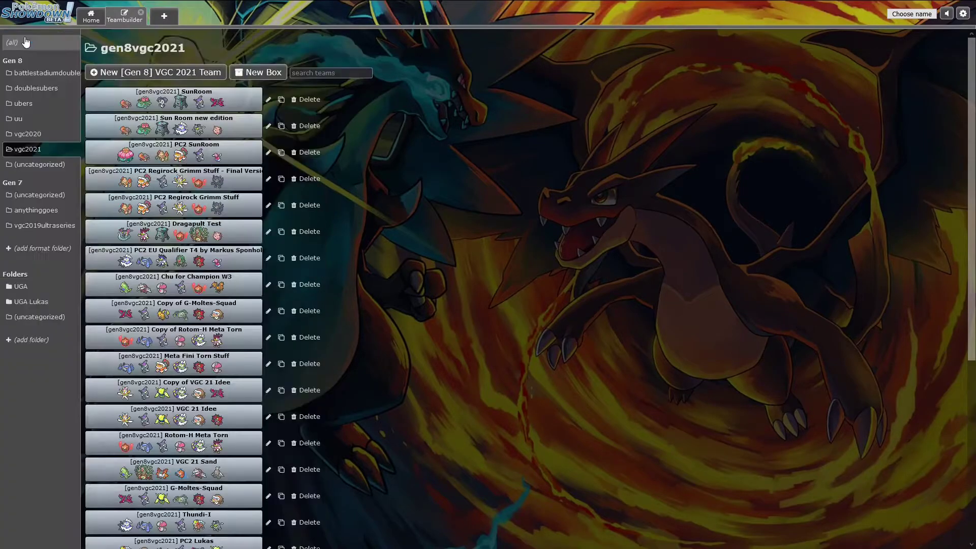
left_click(128, 209)
scroll(80, 256, "down", 1)
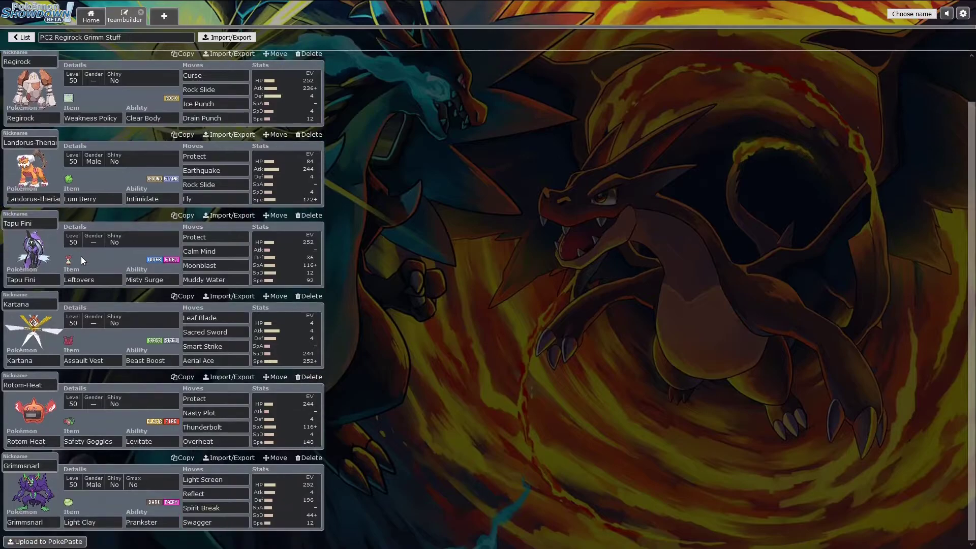
scroll(81, 256, "up", 2)
left_click(274, 149)
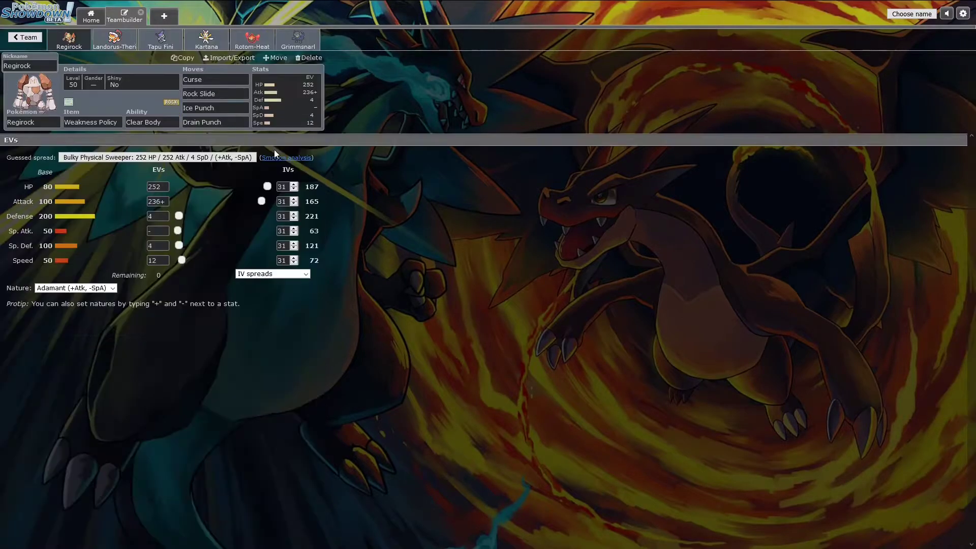
Clear a stray text selection and start editing Regirock's Attack EV value
double_click(336, 263)
left_click(316, 261)
left_click(167, 201)
key("BackSpace")
View the EV spreads of Landorus-Therian, Tapu Fini, Kartana, Rotom-Heat and Grimmsnarl in turn
left_click(118, 42)
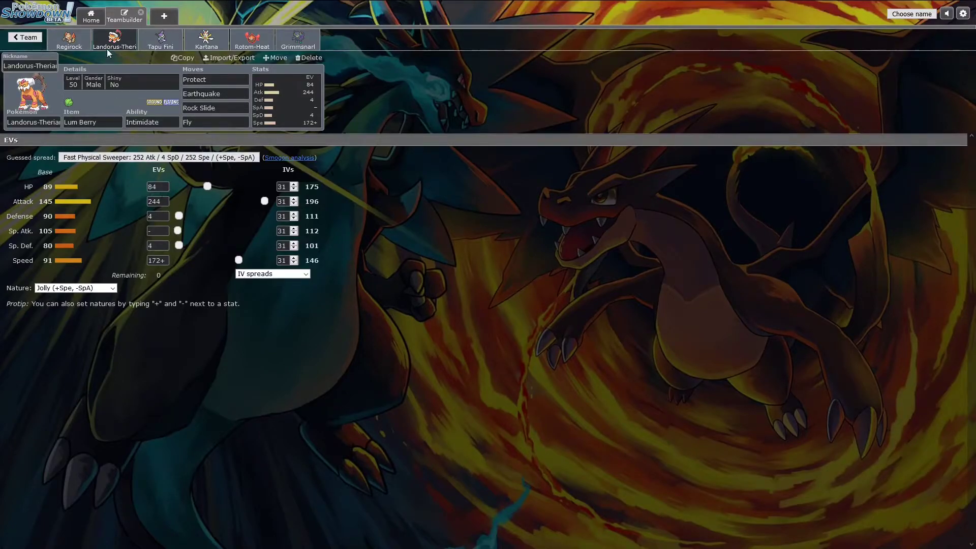
left_click(161, 43)
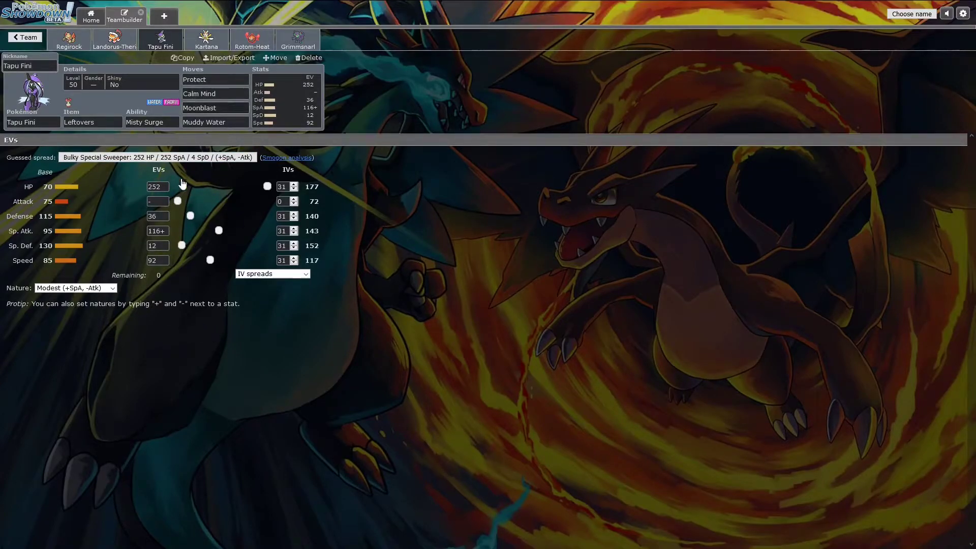
left_click(205, 39)
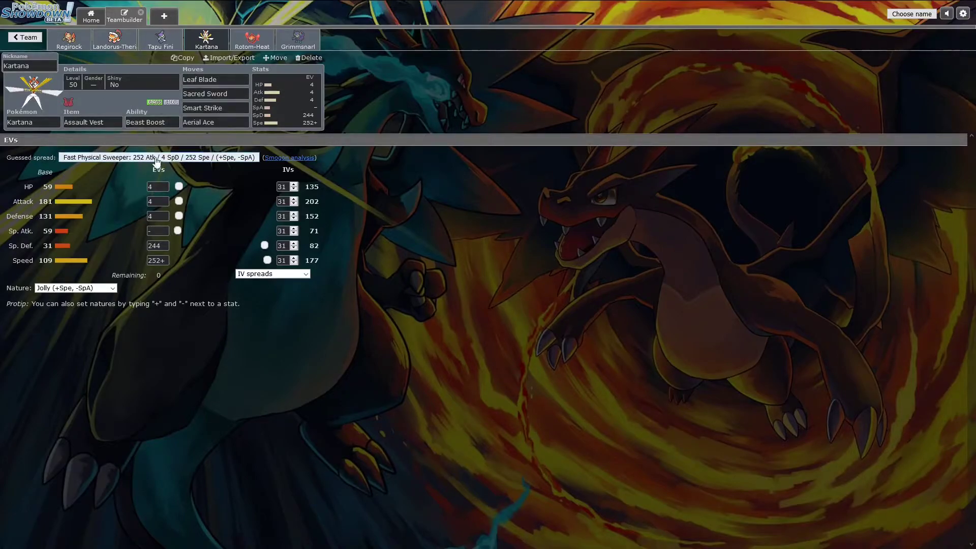
left_click(249, 40)
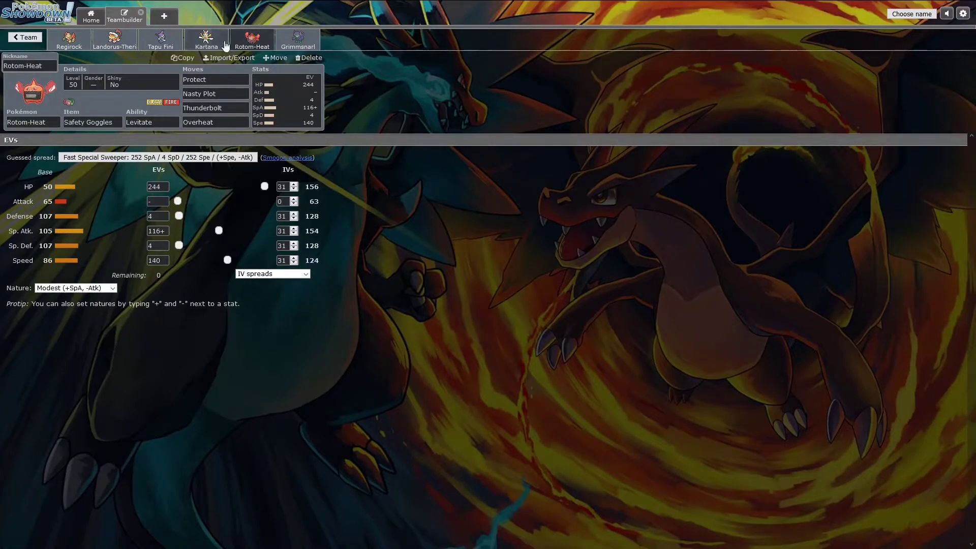
left_click(295, 38)
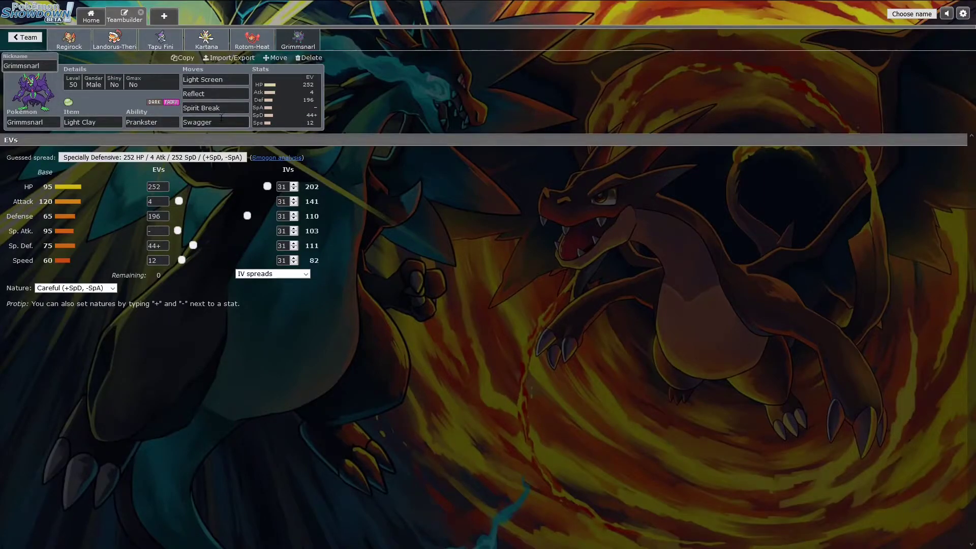
Compare Grimmsnarl's Careful spread with Landorus-Therian's and Tapu Fini's, ending on Grimmsnarl
left_click(112, 48)
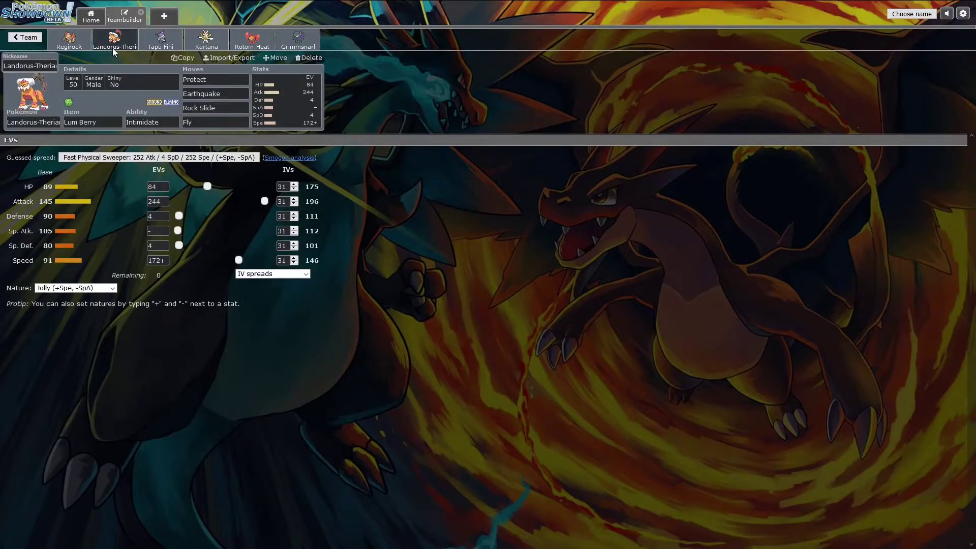
left_click(290, 40)
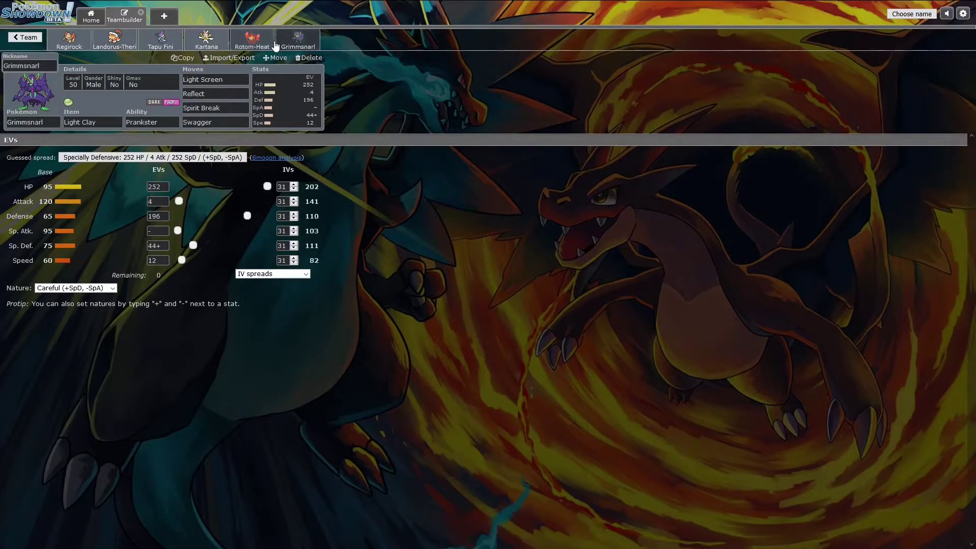
left_click(120, 38)
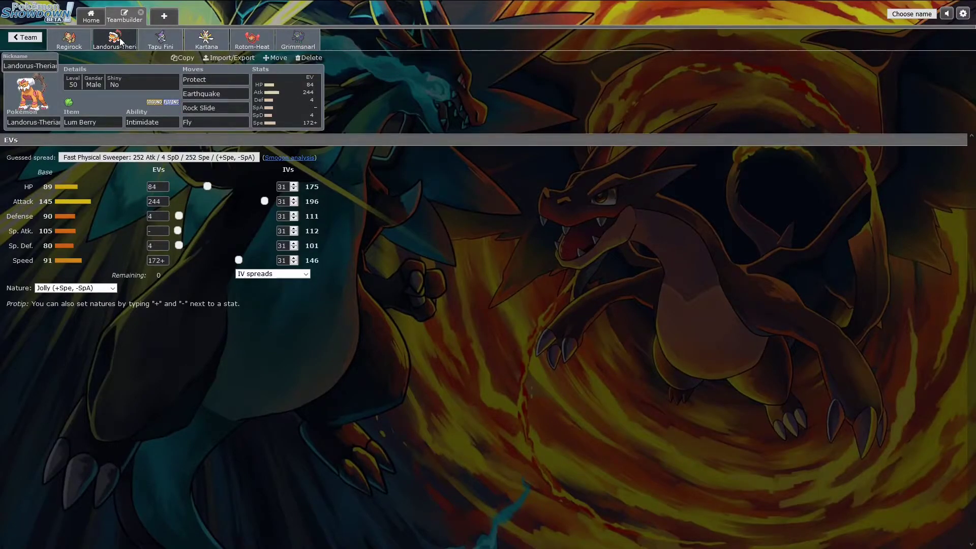
left_click(284, 35)
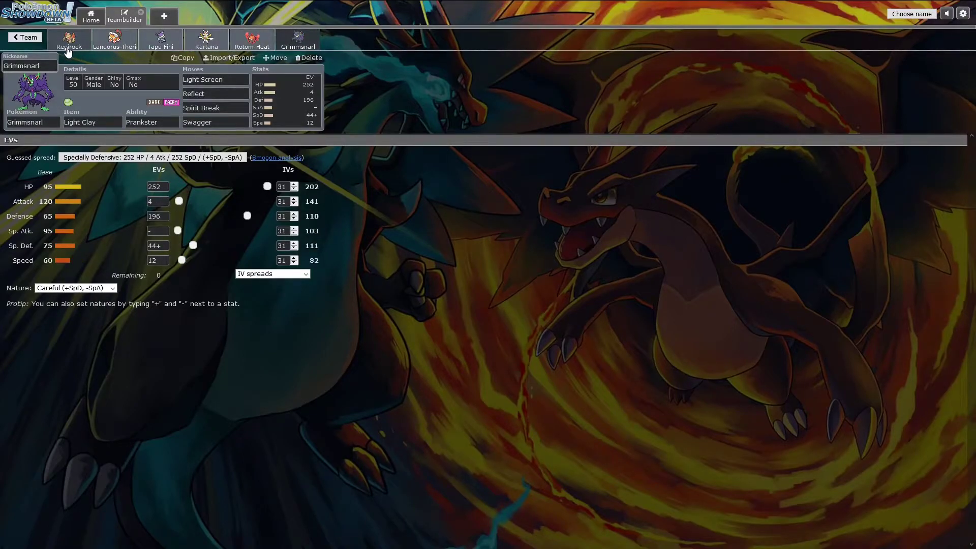
left_click(170, 44)
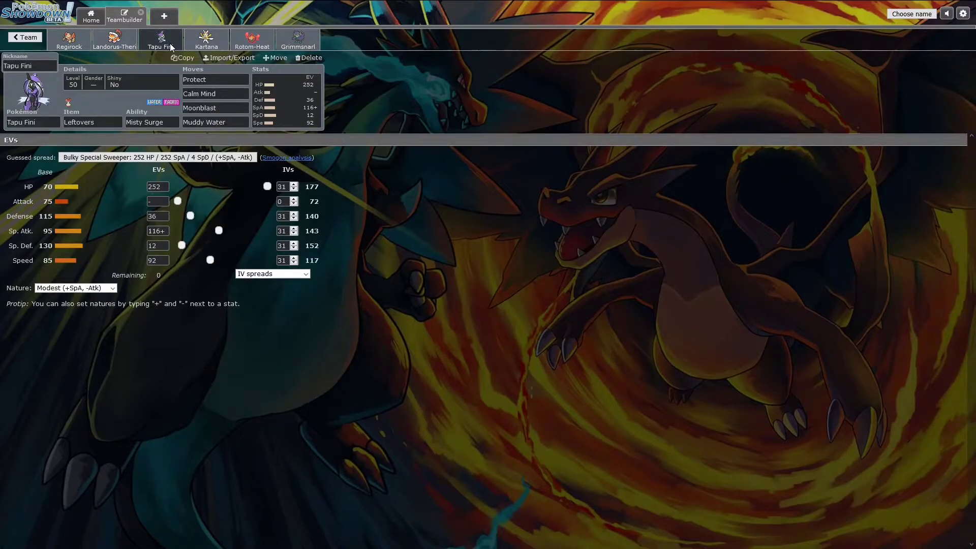
left_click(279, 44)
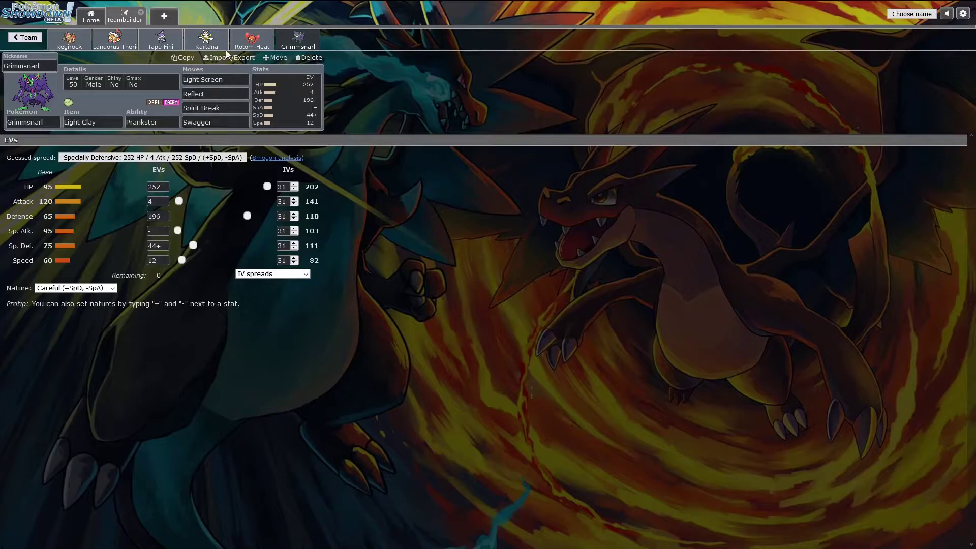
Return to the PC2 Regirock Grimm Stuff overview showing all six members' sets
left_click(25, 36)
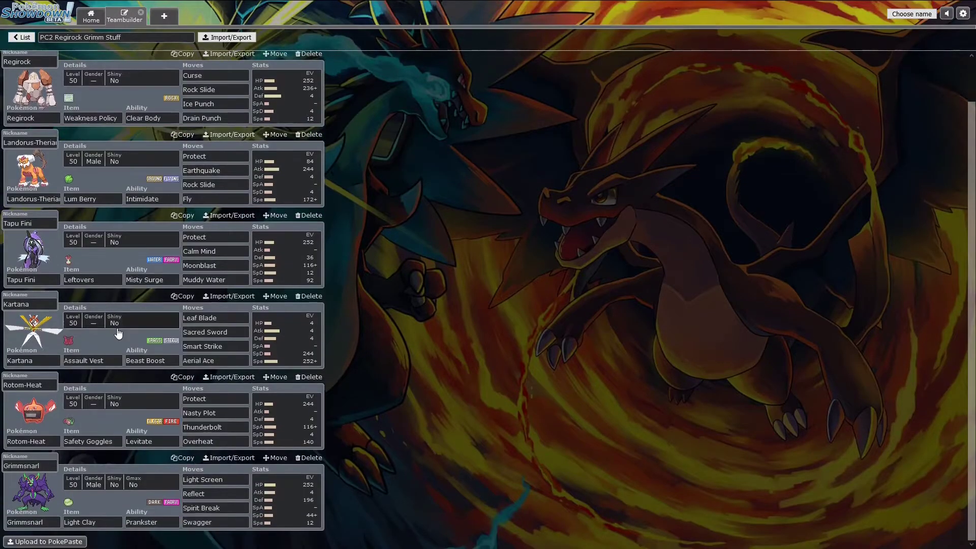
scroll(118, 332, "down", 1)
scroll(120, 331, "up", 1)
scroll(119, 330, "down", 1)
left_click(29, 40)
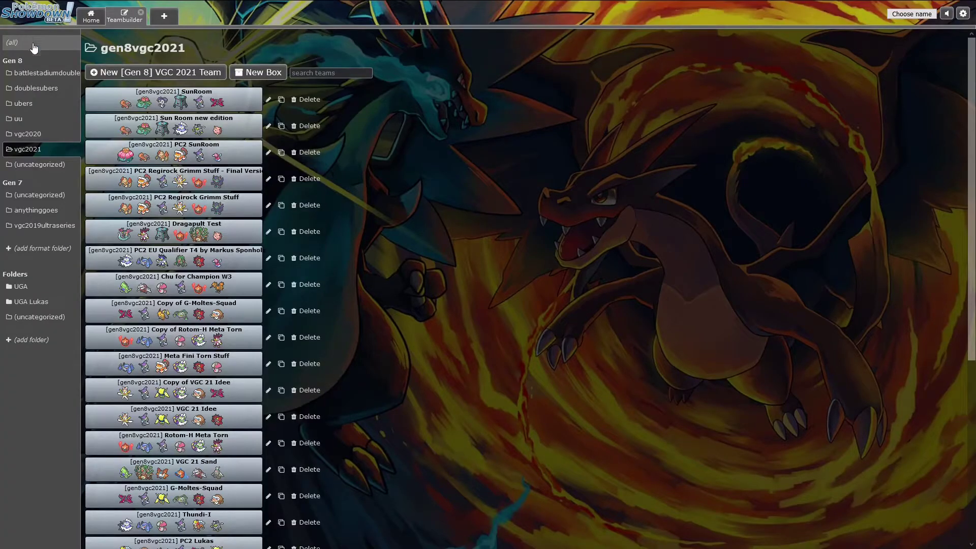
left_click(187, 180)
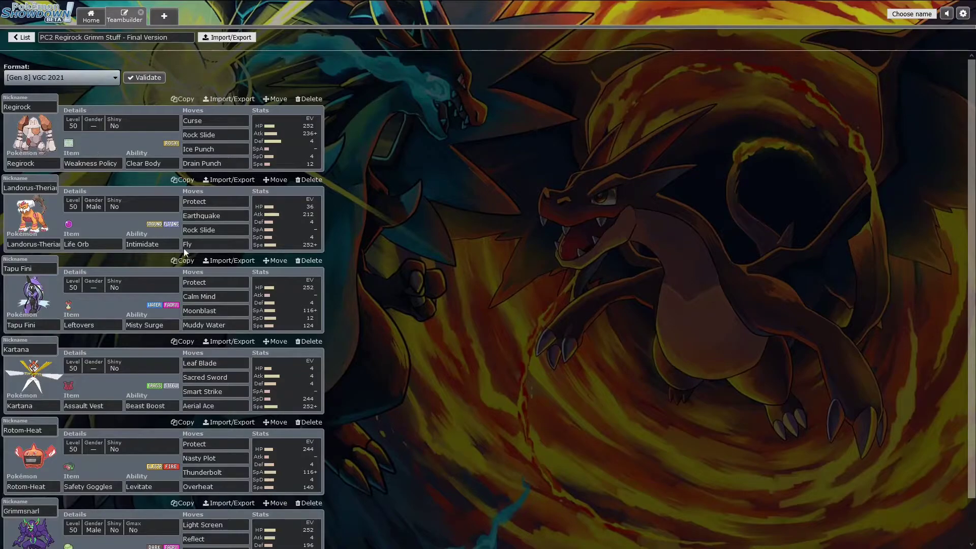
left_click(312, 134)
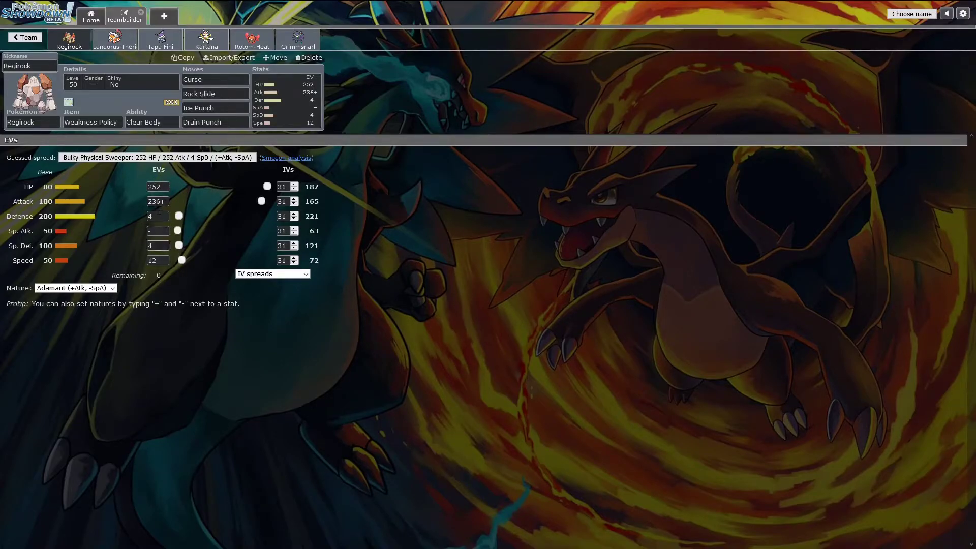
left_click(151, 261)
double_click(48, 186)
left_click(105, 206)
Show the 'PC2 Finals Regirock Screen Stuff' doc fullscreen and read the Landorus-Therian Max Quake calc
key("F11")
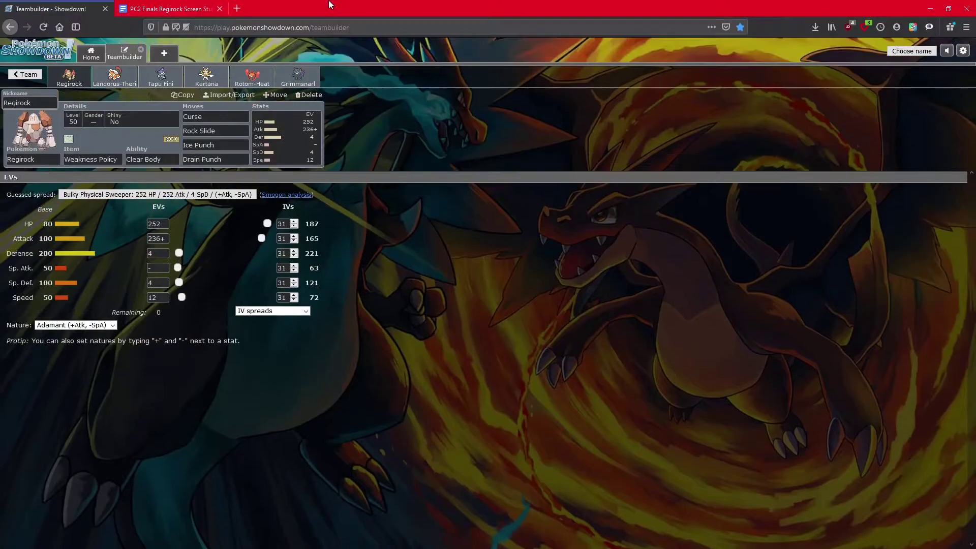
left_click(183, 9)
key("F11")
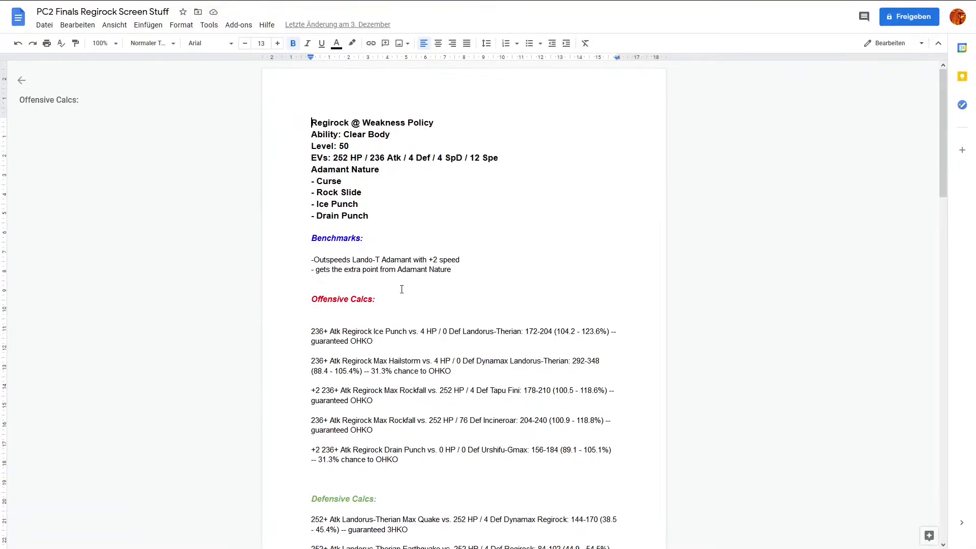
scroll(401, 289, "down", 1)
scroll(401, 291, "down", 1)
scroll(401, 290, "down", 2)
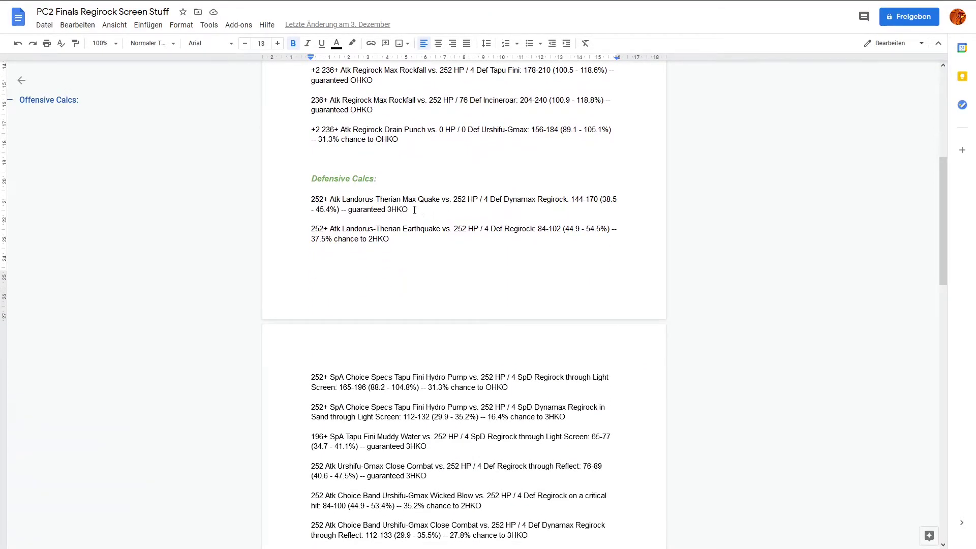
triple_click(403, 210)
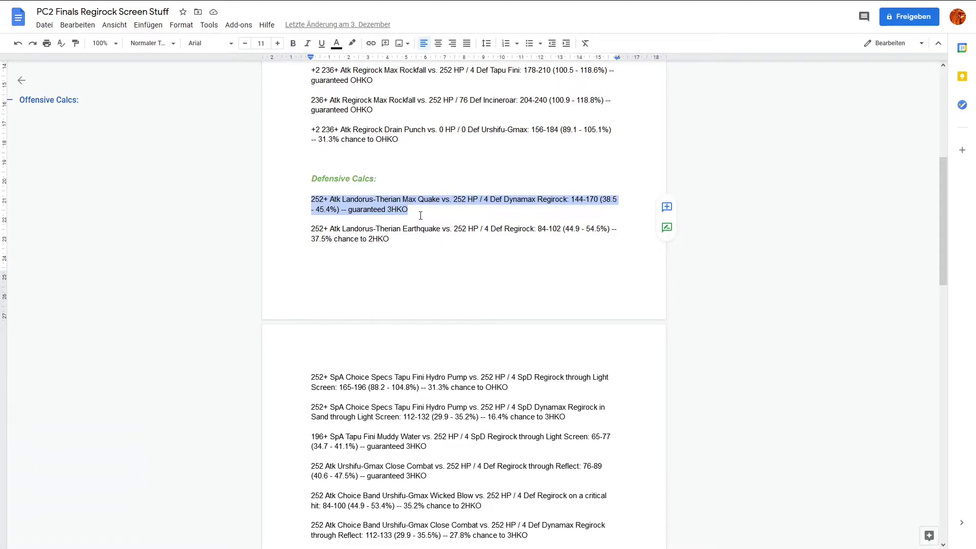
left_click(417, 218)
scroll(404, 229, "down", 1)
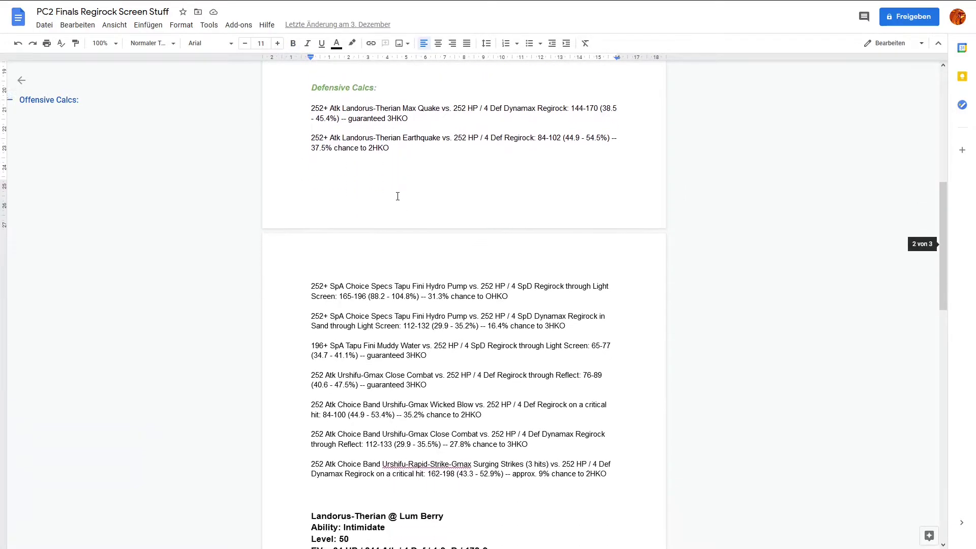
scroll(398, 197, "down", 1)
scroll(397, 196, "down", 1)
scroll(398, 196, "down", 1)
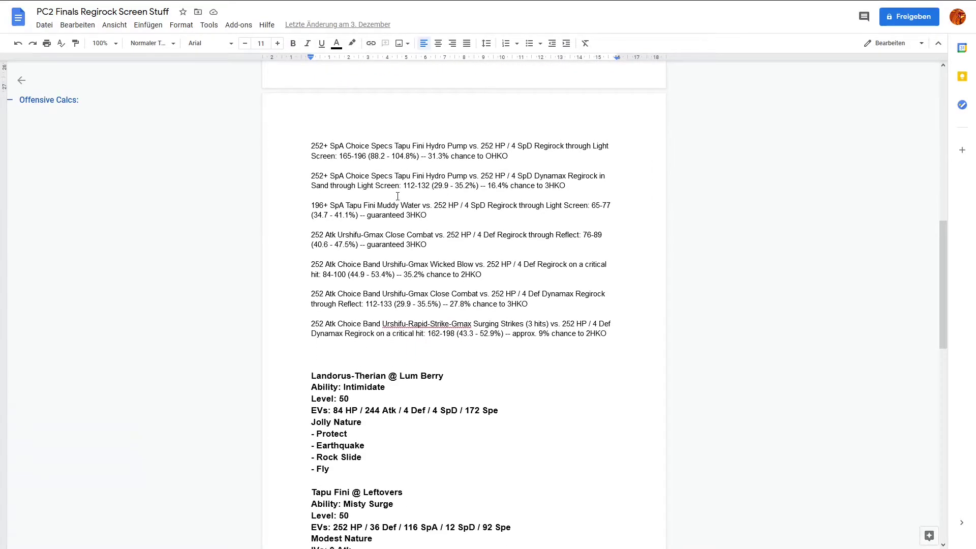
scroll(455, 116, "down", 1)
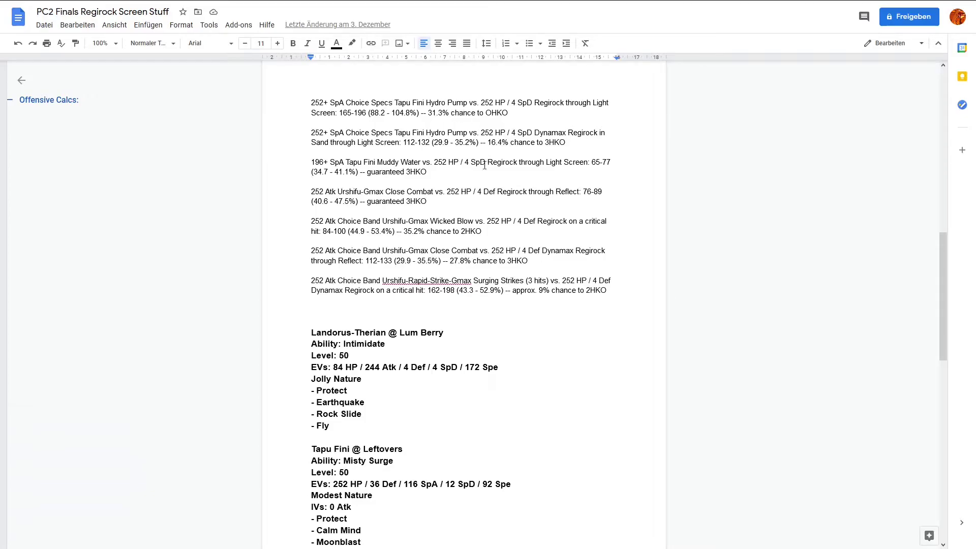
scroll(467, 195, "down", 1)
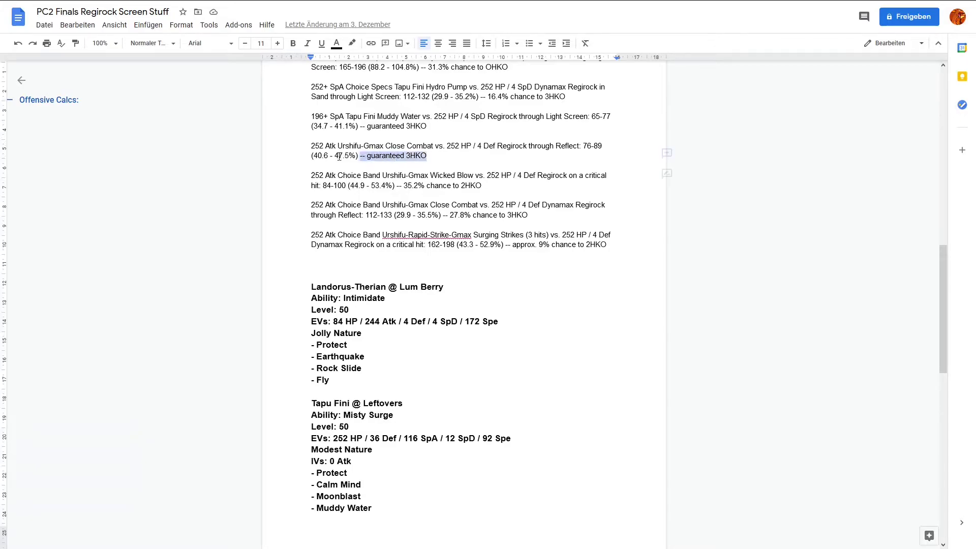
left_click_drag(424, 155, 305, 136)
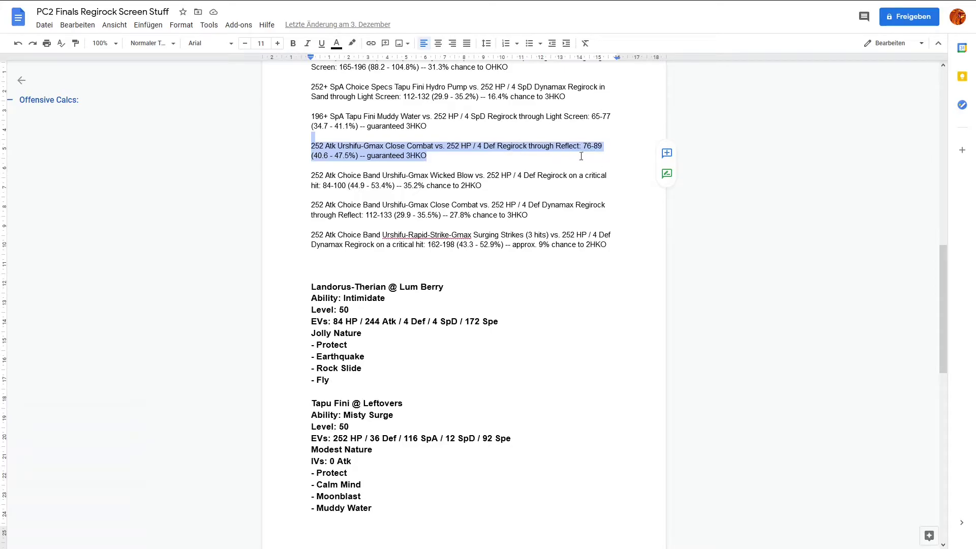
left_click(427, 154)
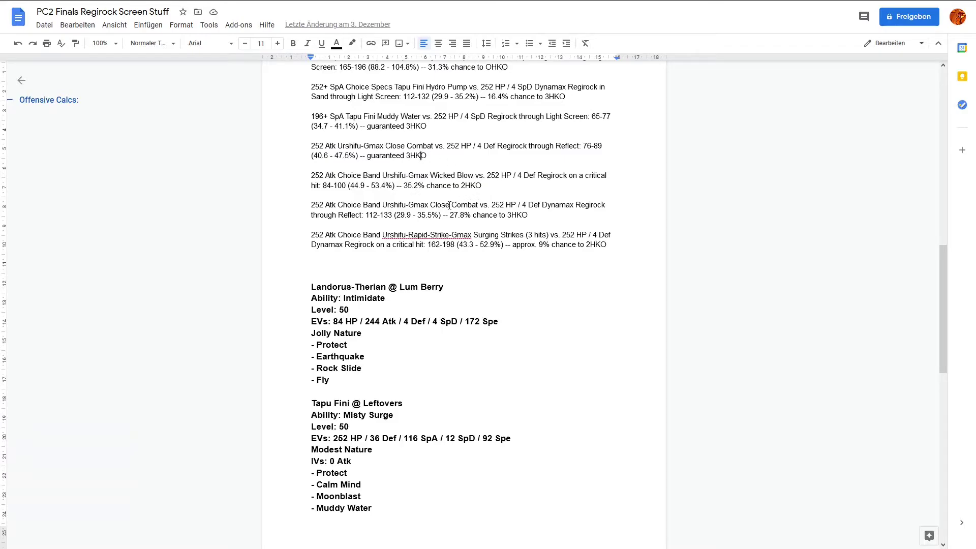
scroll(449, 204, "down", 1)
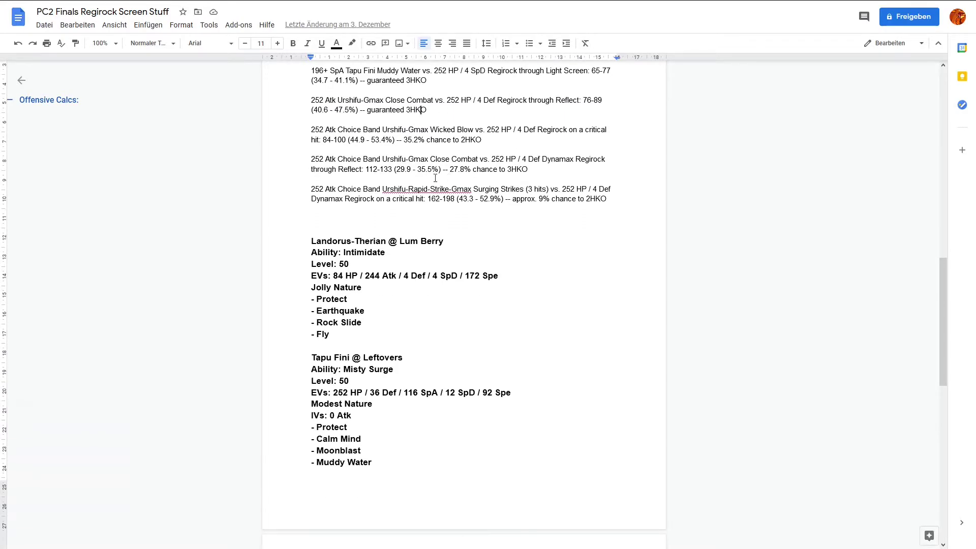
left_click_drag(523, 170, 307, 161)
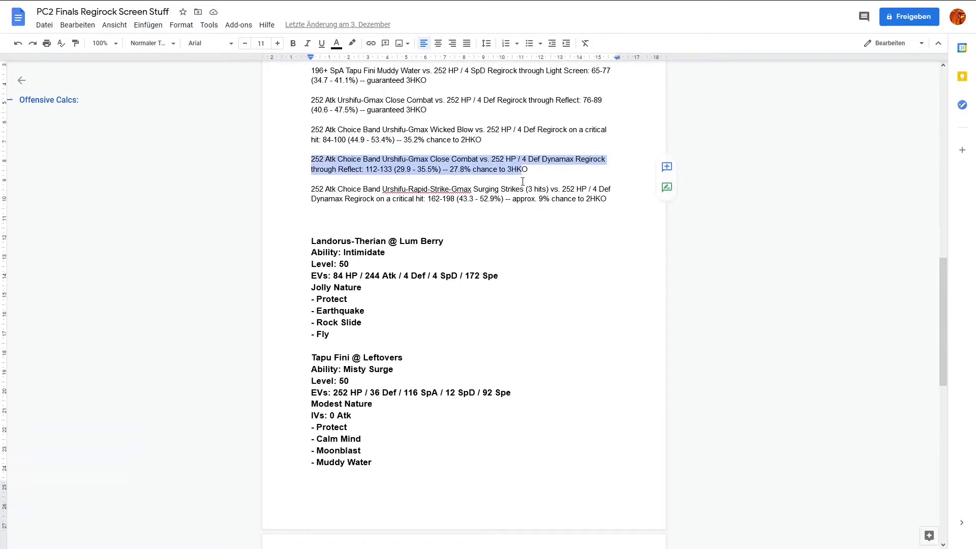
left_click(529, 169)
left_click_drag(531, 169, 308, 151)
left_click(567, 178)
left_click_drag(609, 199, 336, 178)
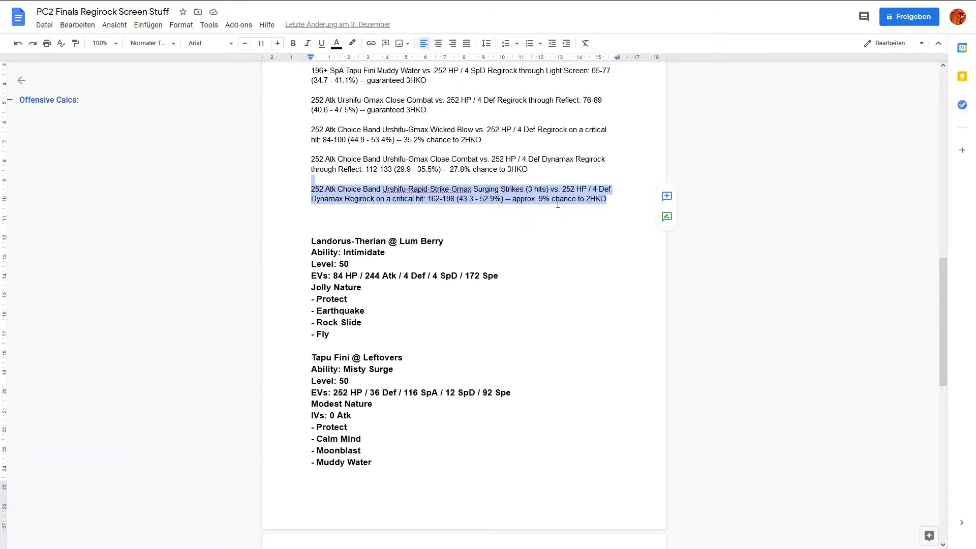
left_click(532, 168)
scroll(532, 169, "up", 2)
scroll(533, 169, "up", 2)
scroll(458, 164, "up", 2)
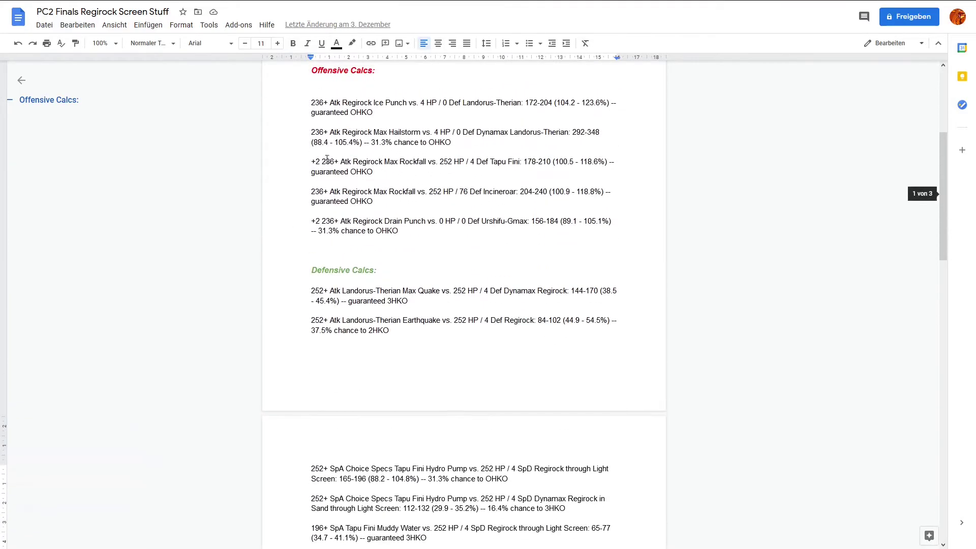
left_click(61, 5)
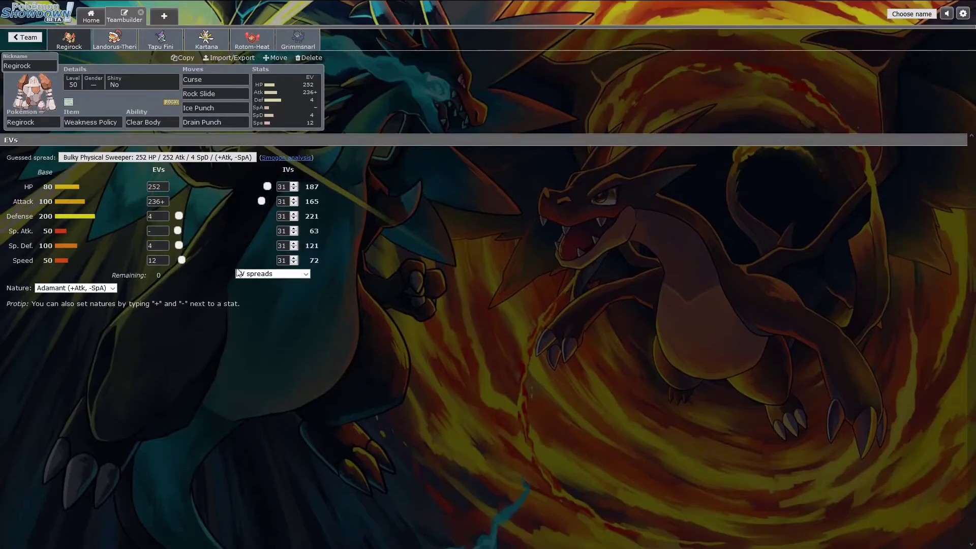
left_click(112, 43)
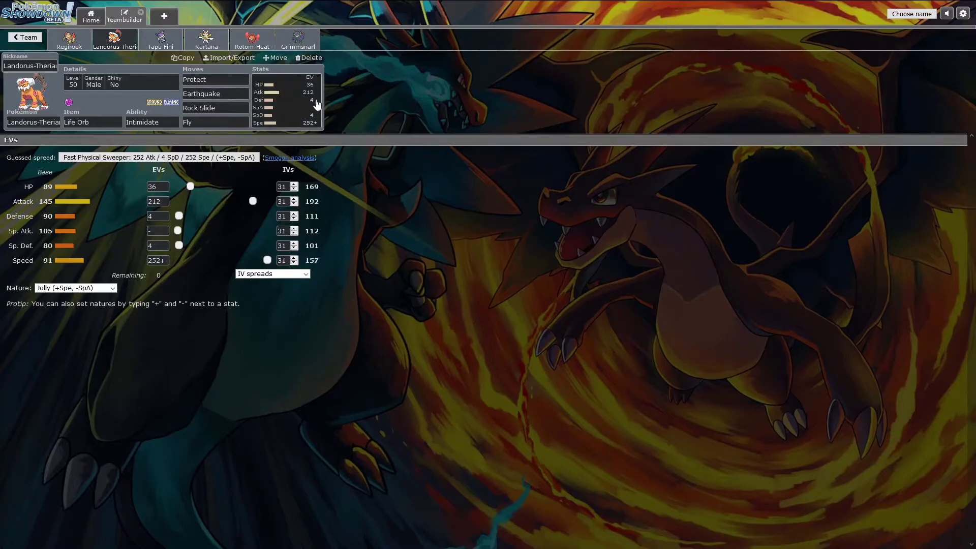
Show Tapu Fini's Modest Leftovers set: 252 HP, 4 Def, 116 SpA, 12 SpD, 124 Spe
left_click(164, 32)
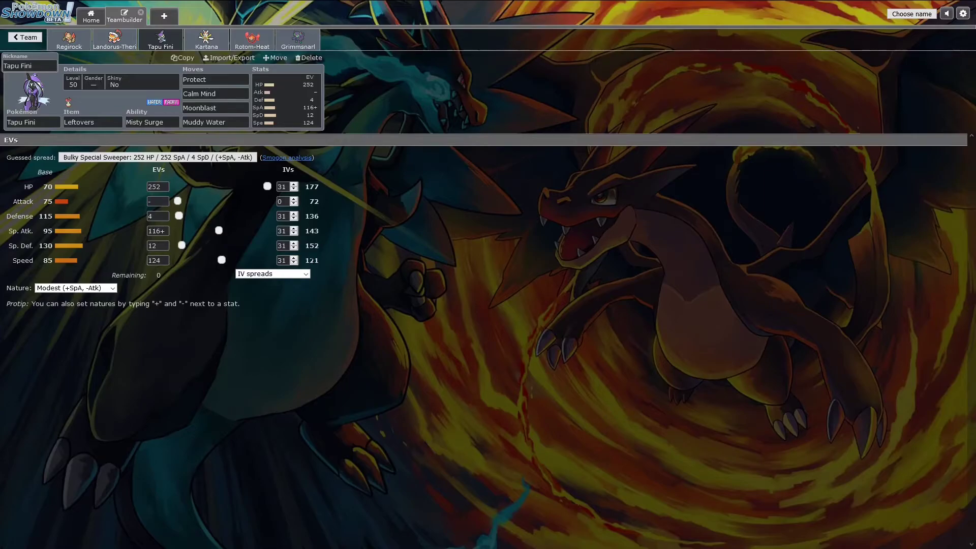
left_click_drag(305, 260, 320, 254)
left_click(300, 301)
key("BackSpace")
key("BackSpace")
type("+")
left_click(163, 244)
left_click(162, 231)
left_click(165, 246)
left_click(157, 216)
Show Kartana's Jolly Assault Vest set: 4 HP, 4 Atk, 4 Def, 244 SpD, 252 Spe
left_click(207, 40)
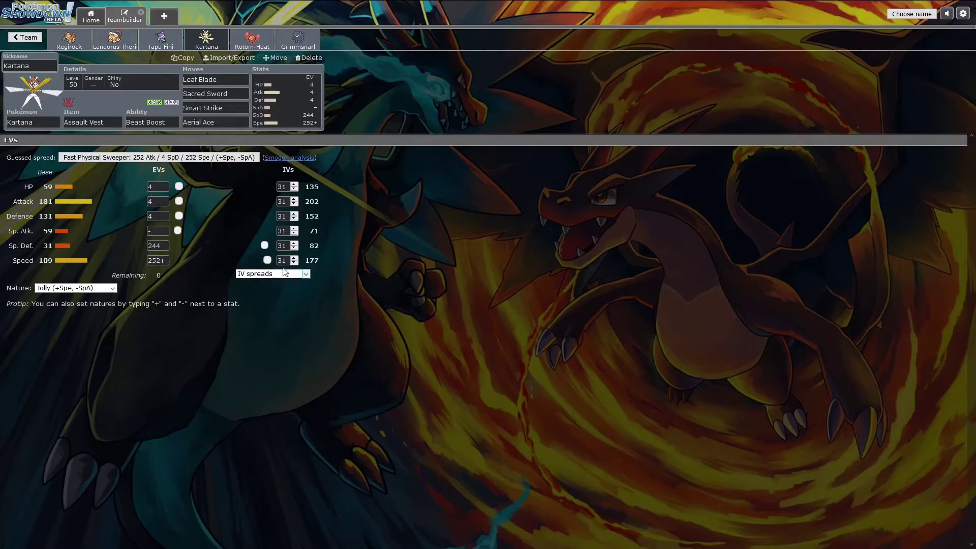
double_click(311, 260)
left_click(317, 290)
mouse_move(267, 261)
left_mouse_down()
mouse_move(247, 261)
mouse_move(260, 262)
left_mouse_up()
left_click_drag(260, 262, 245, 261)
left_click_drag(245, 261, 260, 261)
left_click_drag(259, 260, 260, 260)
left_click_drag(258, 260, 267, 260)
double_click(51, 242)
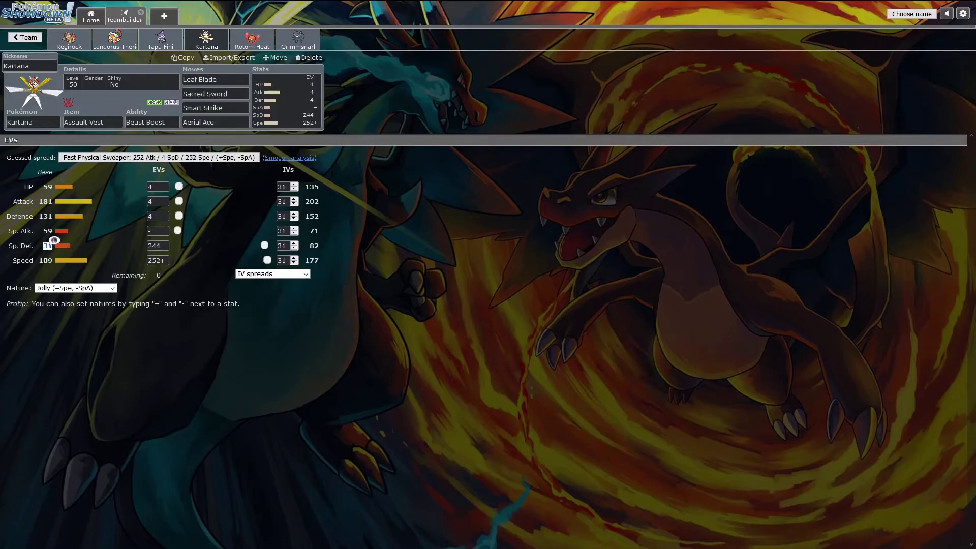
left_click(194, 320)
left_click(169, 216)
key("Tab")
mouse_move(179, 200)
left_mouse_down()
mouse_move(176, 186)
mouse_move(176, 215)
left_mouse_up()
left_click(165, 203)
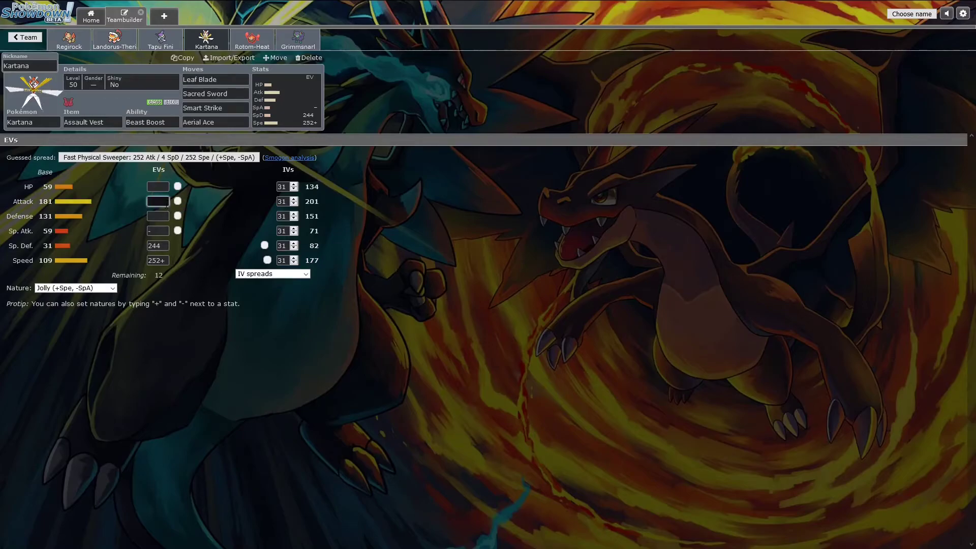
type("4")
left_click(158, 216)
type("4")
left_click(150, 186)
type("4")
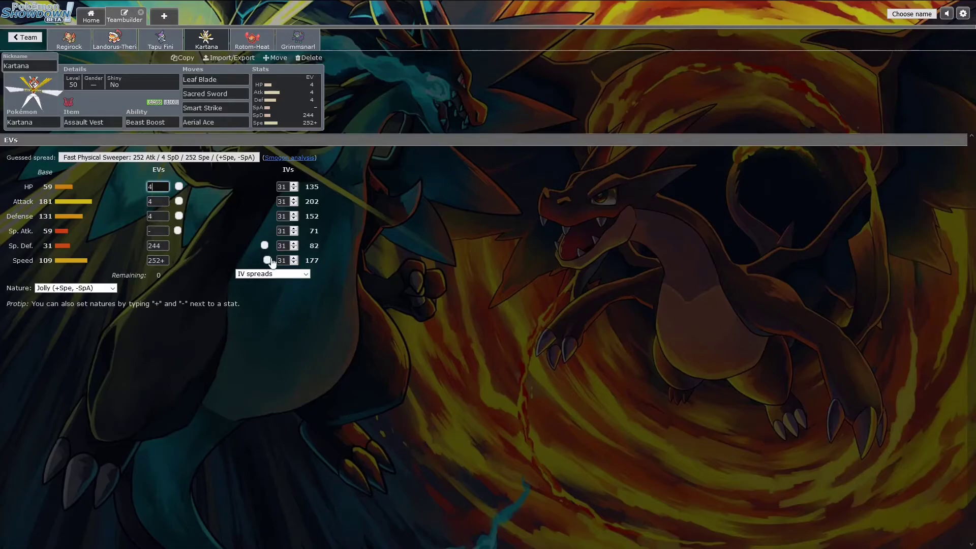
left_click_drag(267, 260, 259, 260)
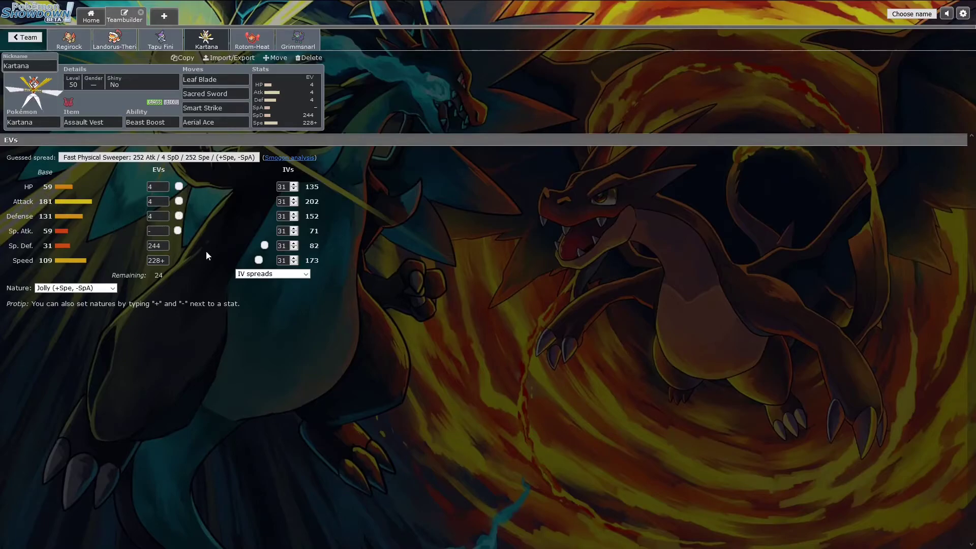
left_click_drag(258, 261, 267, 260)
Bring up Rotom-Heat's set and clear its Defense and Special Defense EVs
left_click(252, 40)
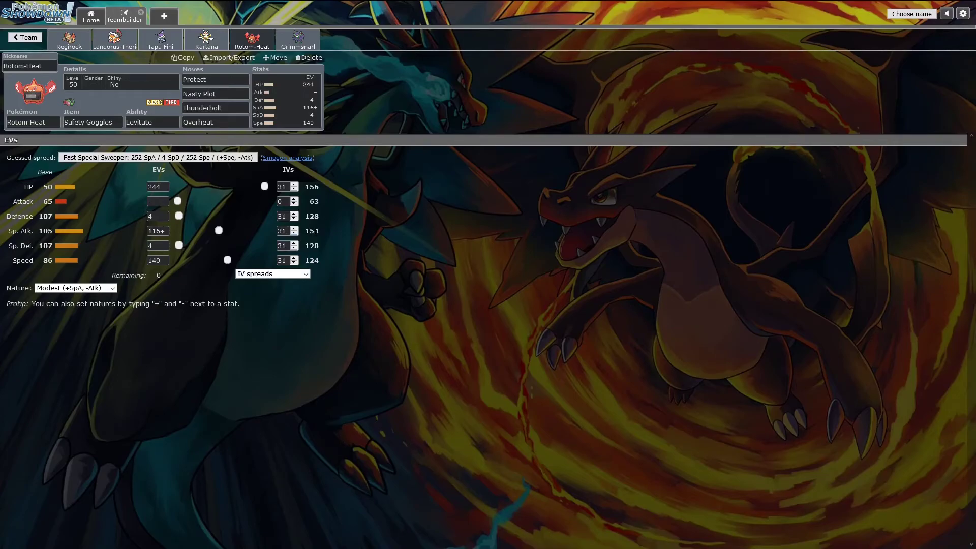
left_click(167, 203)
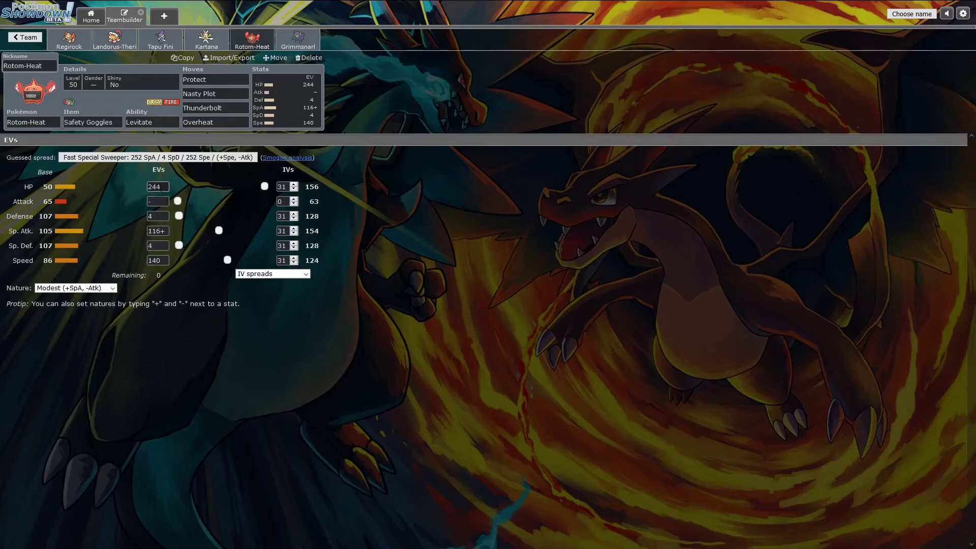
left_click(128, 204)
left_click_drag(178, 216, 171, 247)
left_click_drag(264, 186, 273, 193)
Lower Rotom-Heat's HP EVs to 244 and set Defense and Special Defense to 4
left_click_drag(268, 188, 264, 187)
left_click(158, 216)
type("4")
left_click(158, 245)
type("4")
left_click(432, 202)
Show Grimmsnarl's Careful Light Clay spread: 252 HP, 4 Atk, 196 Def, 44 SpD, 12 Spe
left_click(295, 37)
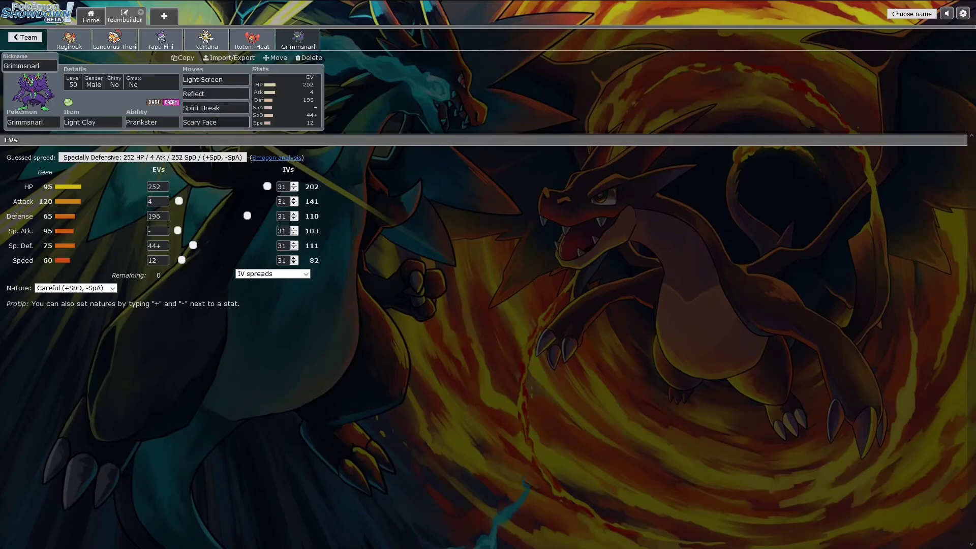
left_click(210, 122)
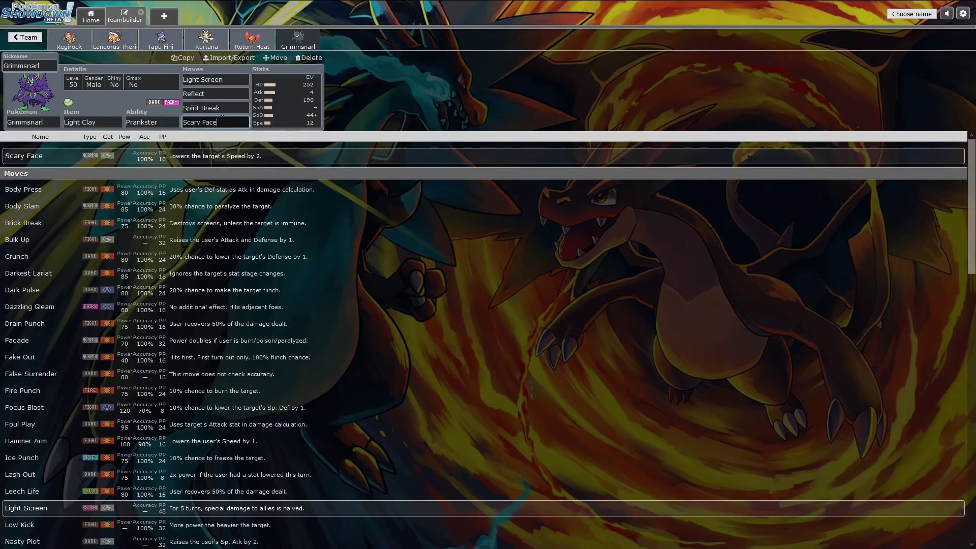
scroll(99, 256, "down", 4)
scroll(99, 258, "down", 1)
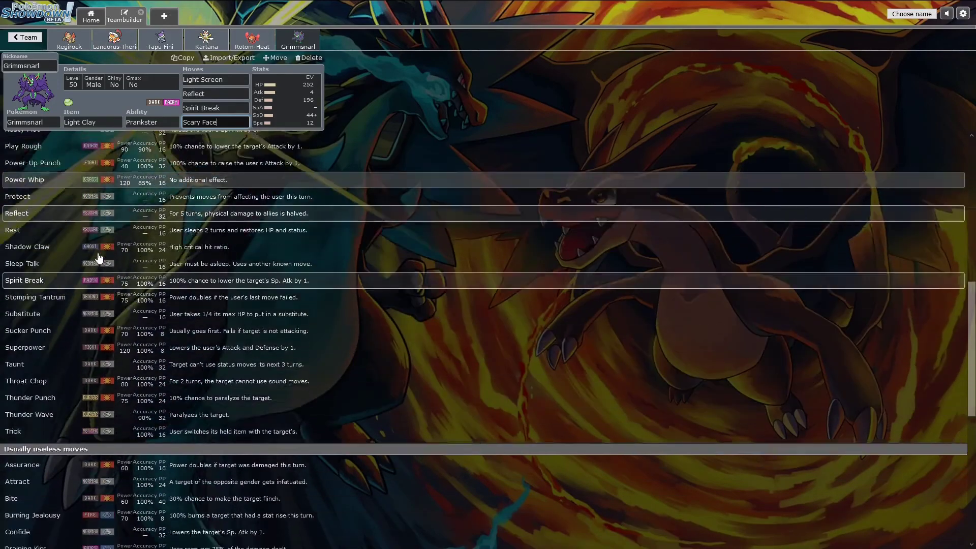
scroll(98, 258, "down", 3)
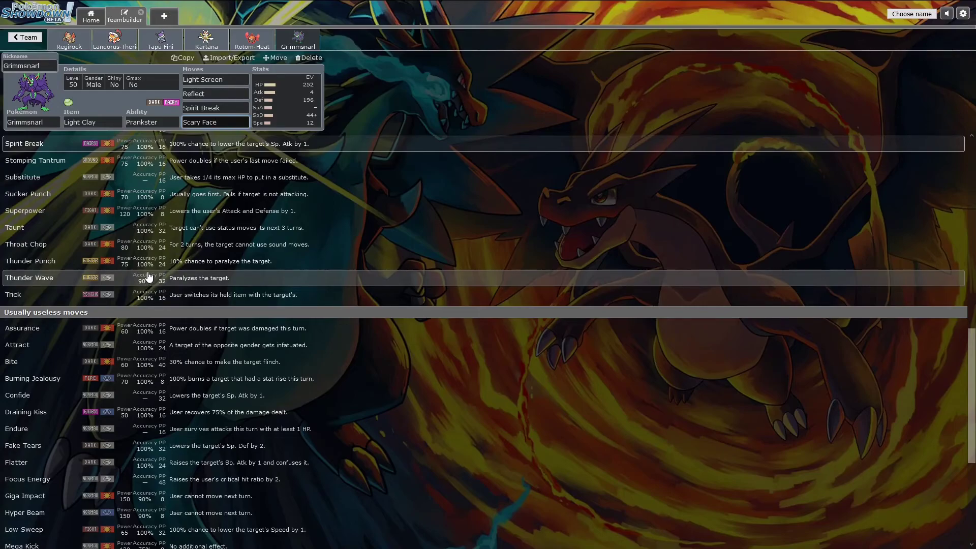
scroll(144, 278, "up", 1)
scroll(141, 279, "down", 1)
scroll(138, 240, "up", 4)
scroll(139, 241, "up", 3)
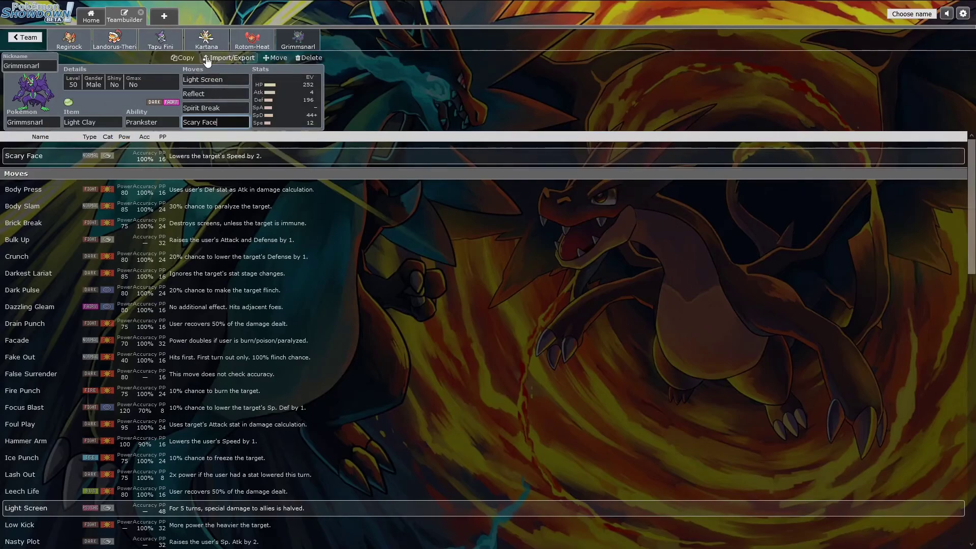
left_click(257, 111)
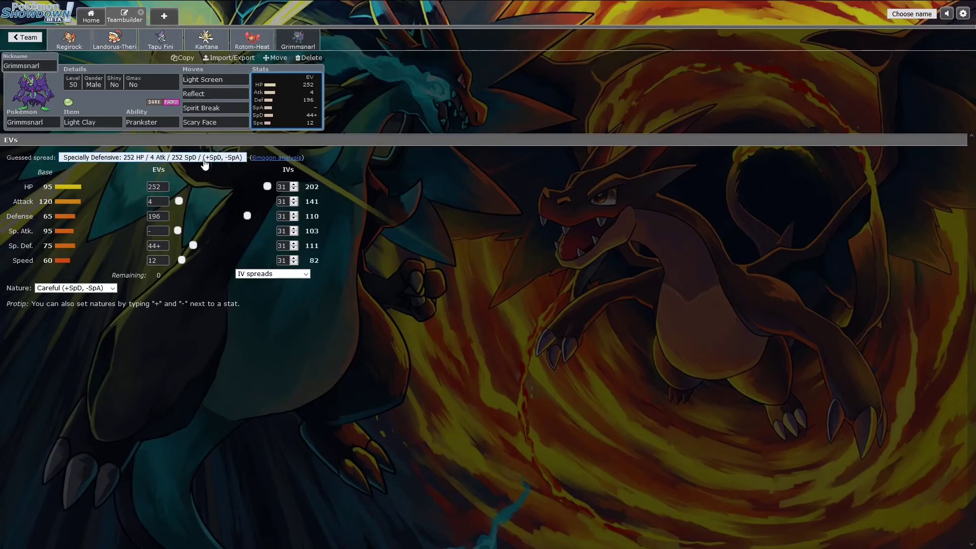
left_click(160, 260)
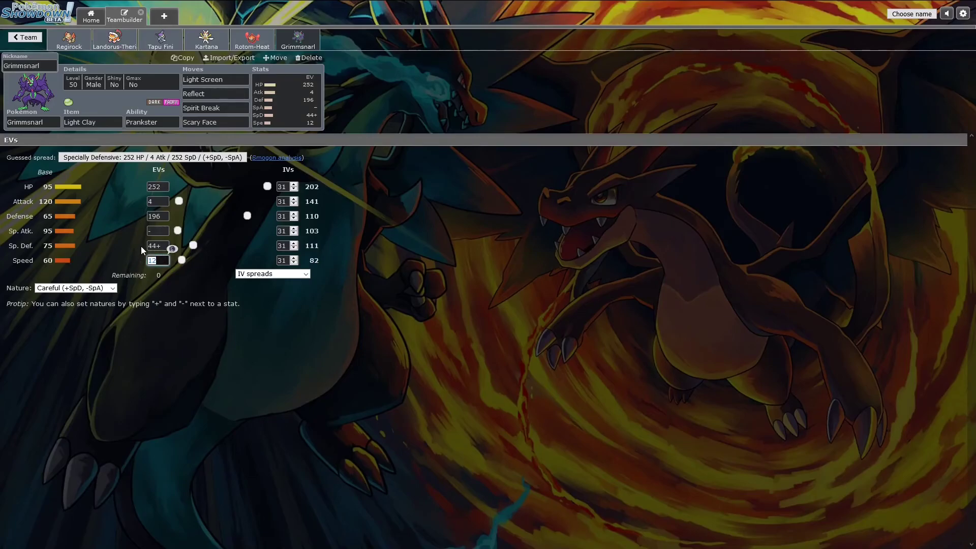
left_click(134, 258)
mouse_move(181, 260)
left_mouse_down()
mouse_move(172, 260)
mouse_move(182, 260)
left_mouse_up()
left_click_drag(181, 260, 180, 259)
left_click_drag(179, 260, 182, 259)
left_click(160, 245)
left_click(148, 189)
Browse the Rotom-Heat, Kartana, Tapu Fini, Regirock and Landorus sets, returning to Rotom-Heat
left_click(254, 42)
left_click(224, 39)
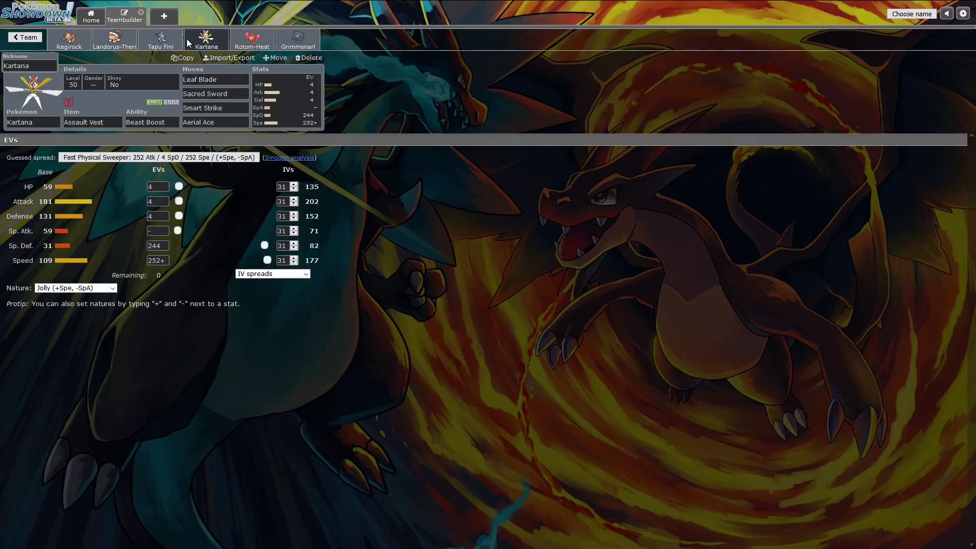
left_click(160, 41)
left_click(74, 45)
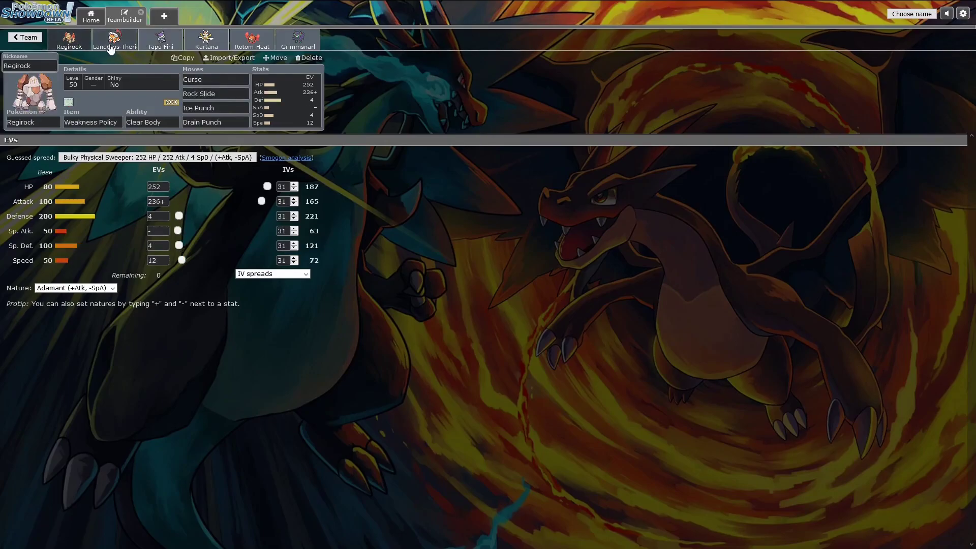
left_click(103, 42)
left_click(160, 41)
left_click(206, 42)
left_click(278, 41)
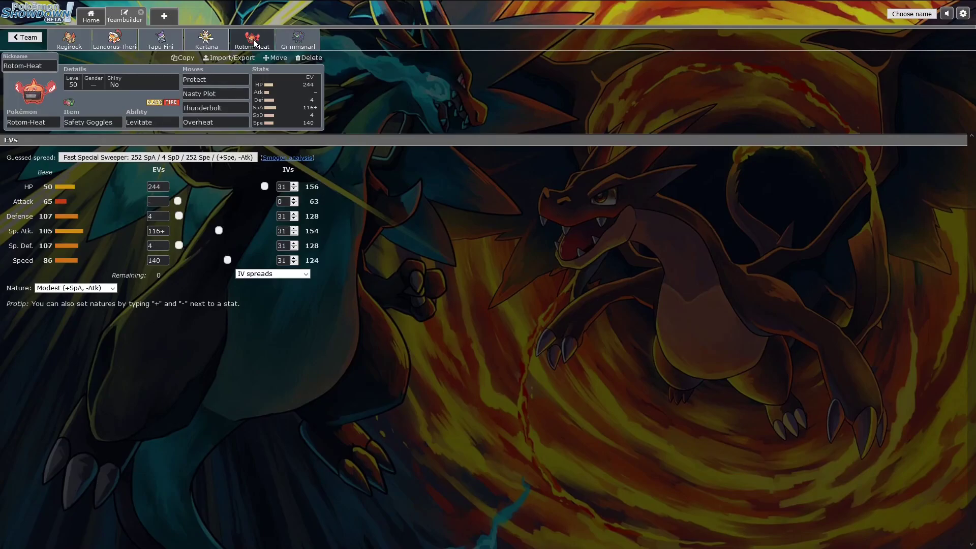